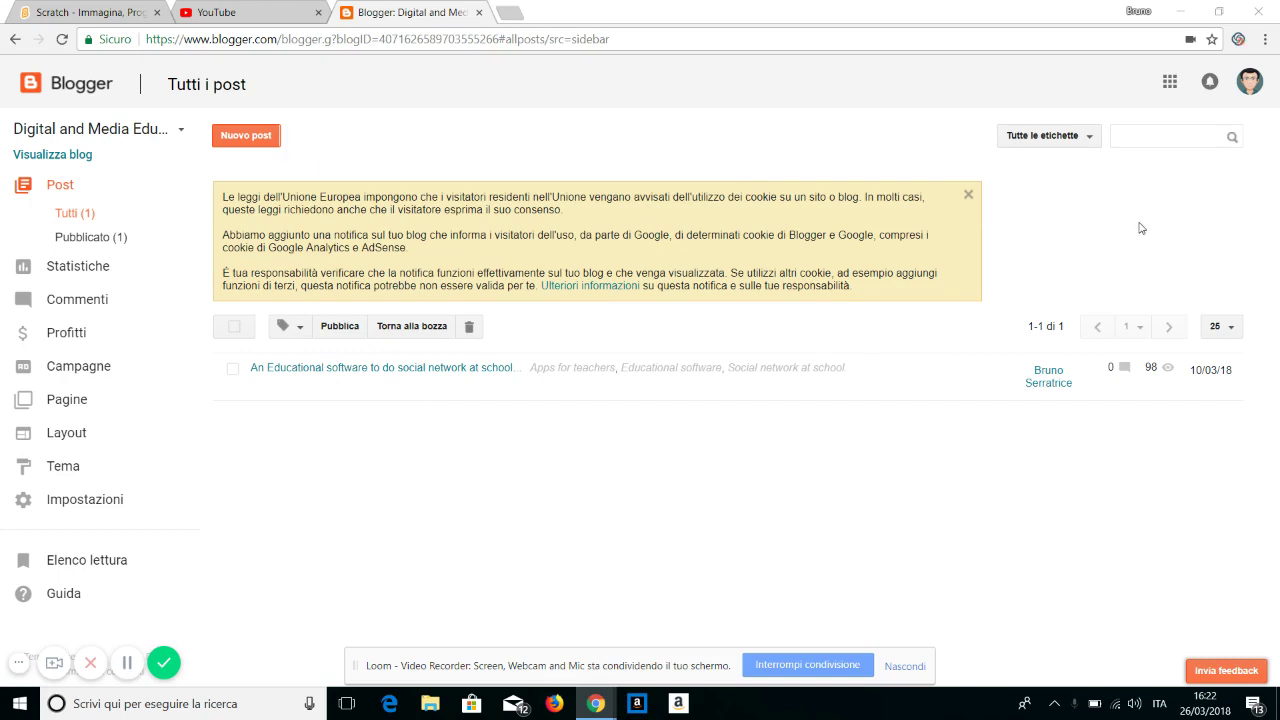
# - Open Blogger from the extended list of Google apps
pyautogui.click(1172, 92)
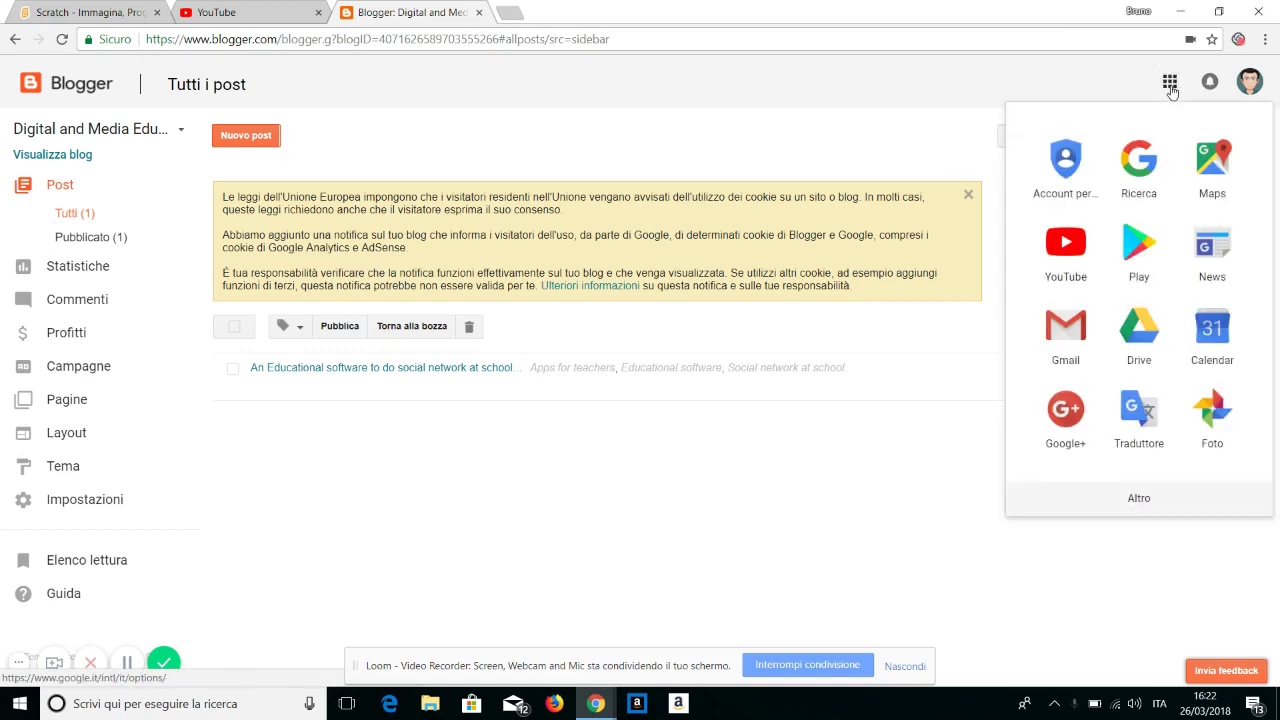
pyautogui.click(1140, 499)
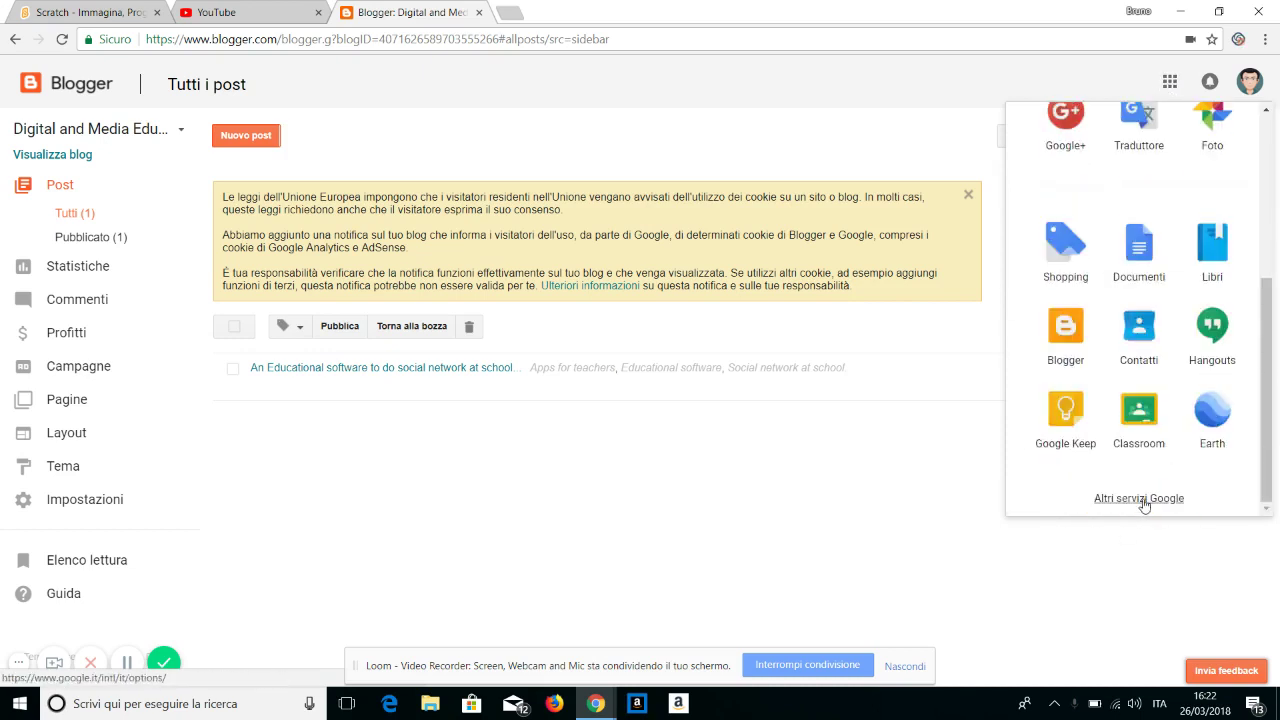
pyautogui.click(1066, 330)
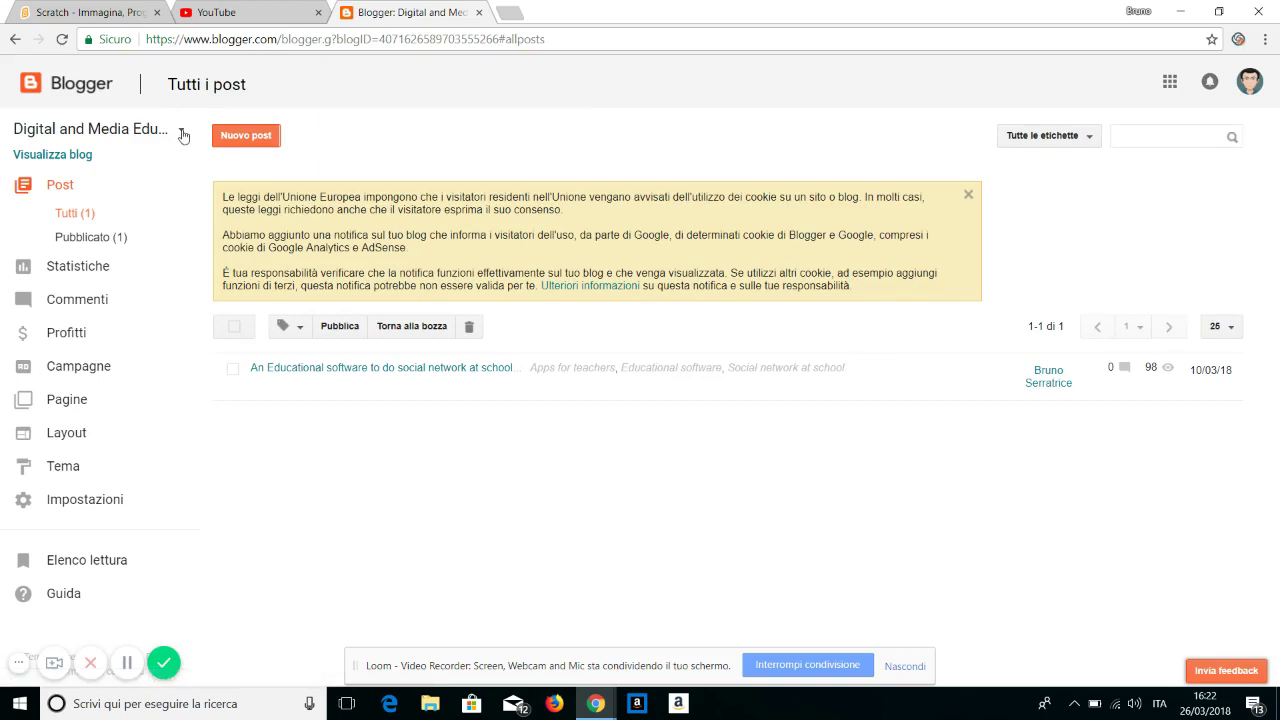
# - Start a new blog, title it "tutarial" and choose a blogspot.com address based on the author's name
pyautogui.click(182, 134)
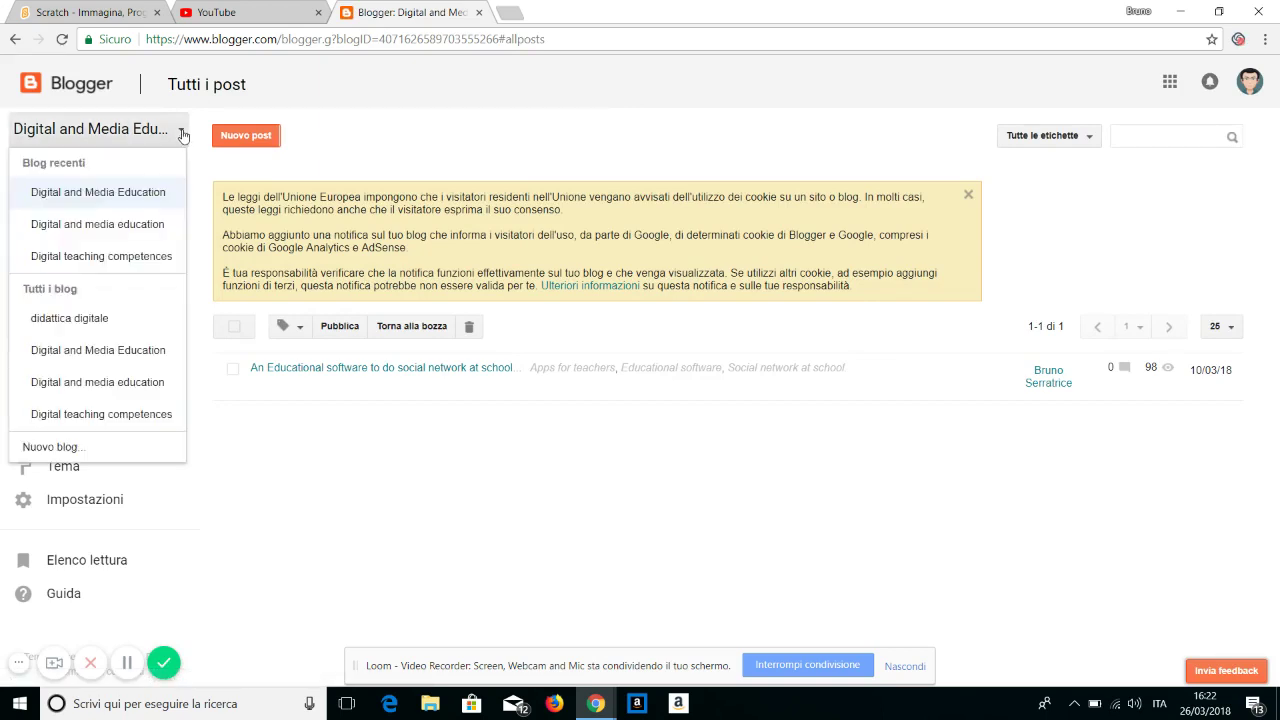
pyautogui.click(48, 447)
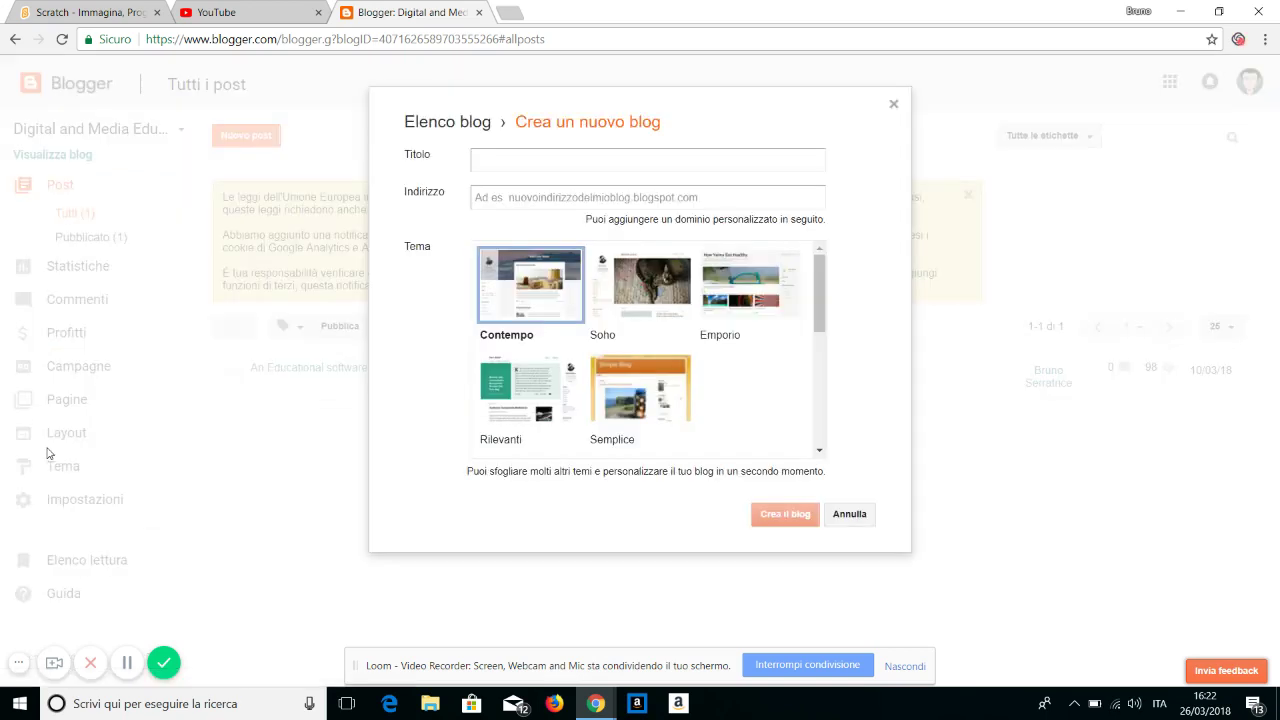
pyautogui.click(493, 158)
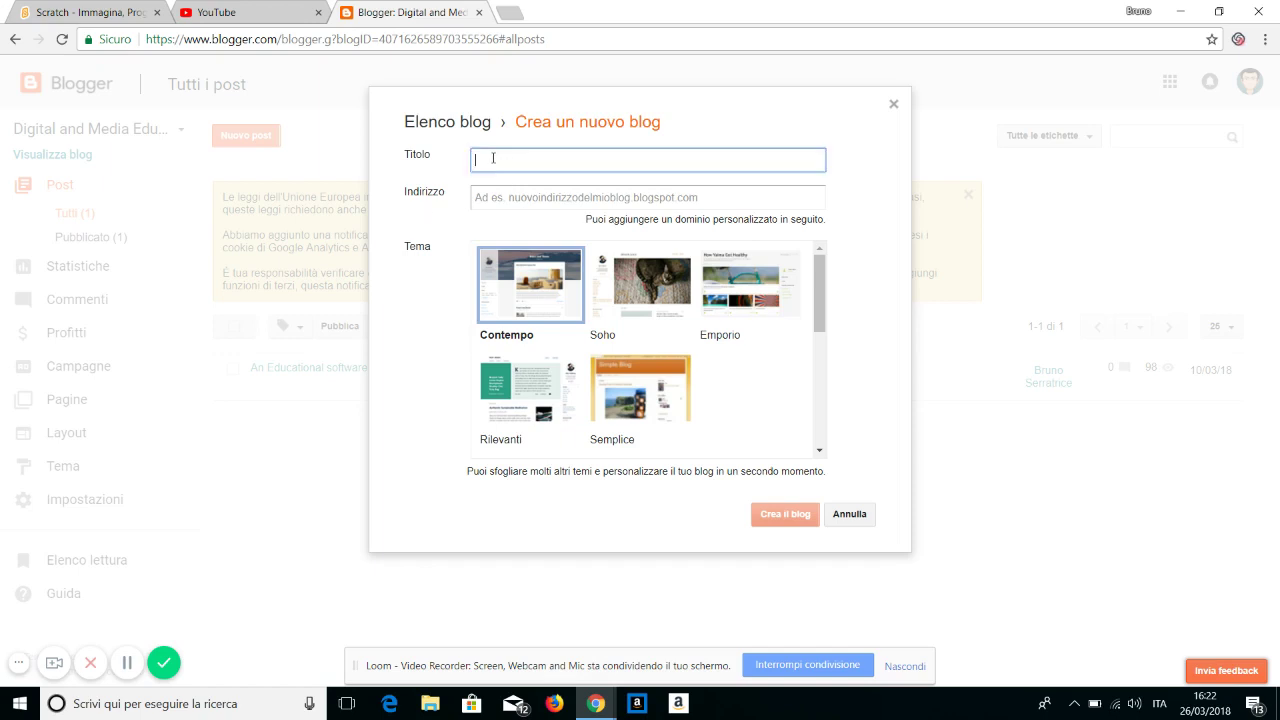
pyautogui.write('tutarial')
pyautogui.click(505, 203)
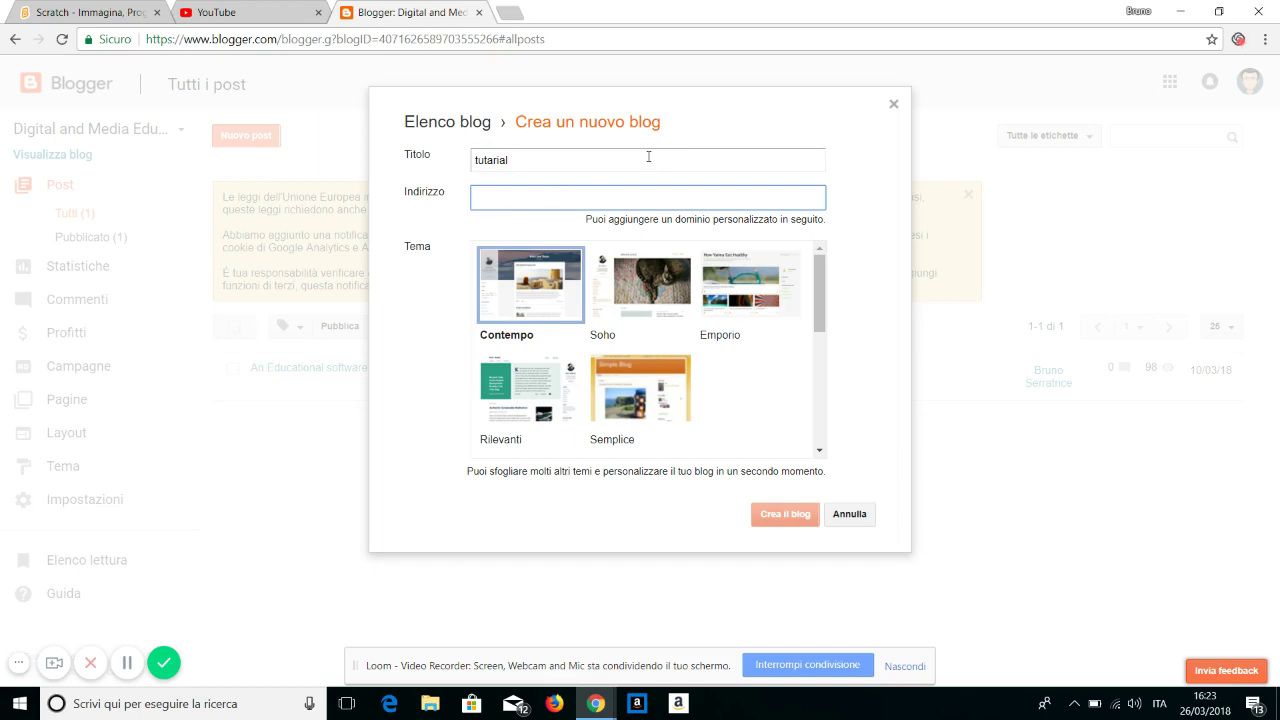
pyautogui.write('brun')
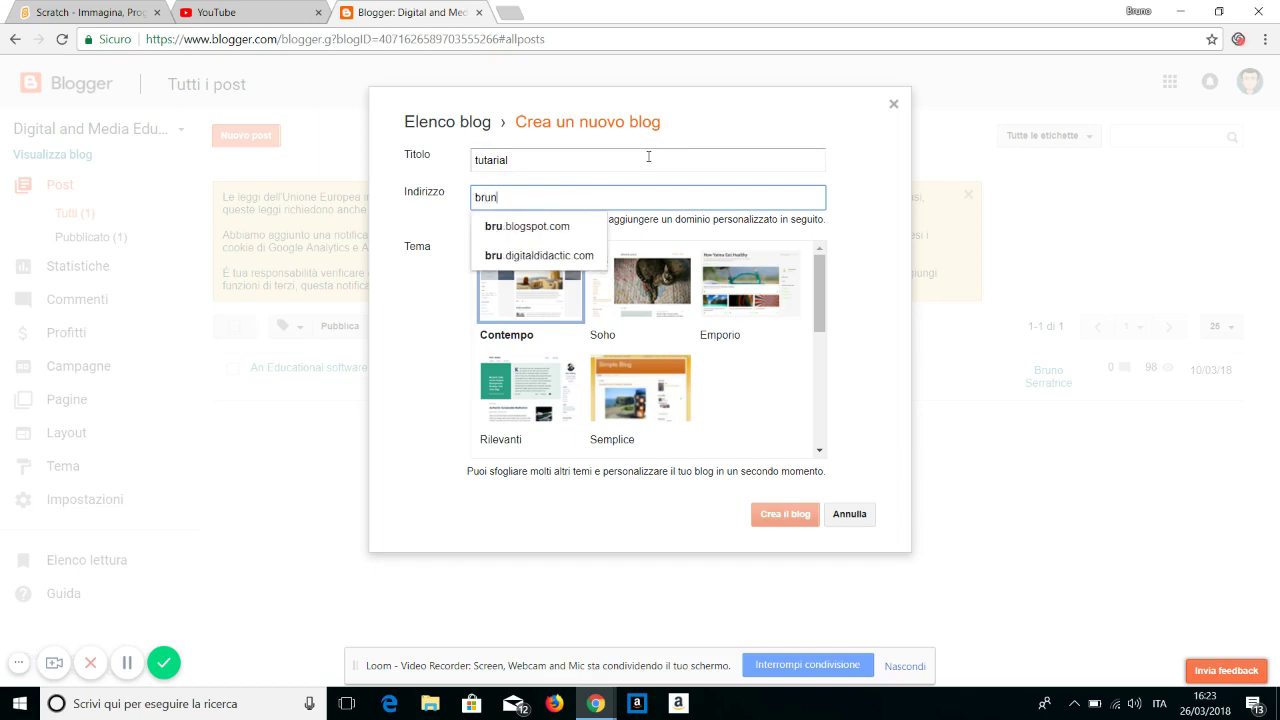
pyautogui.write('oserrr')
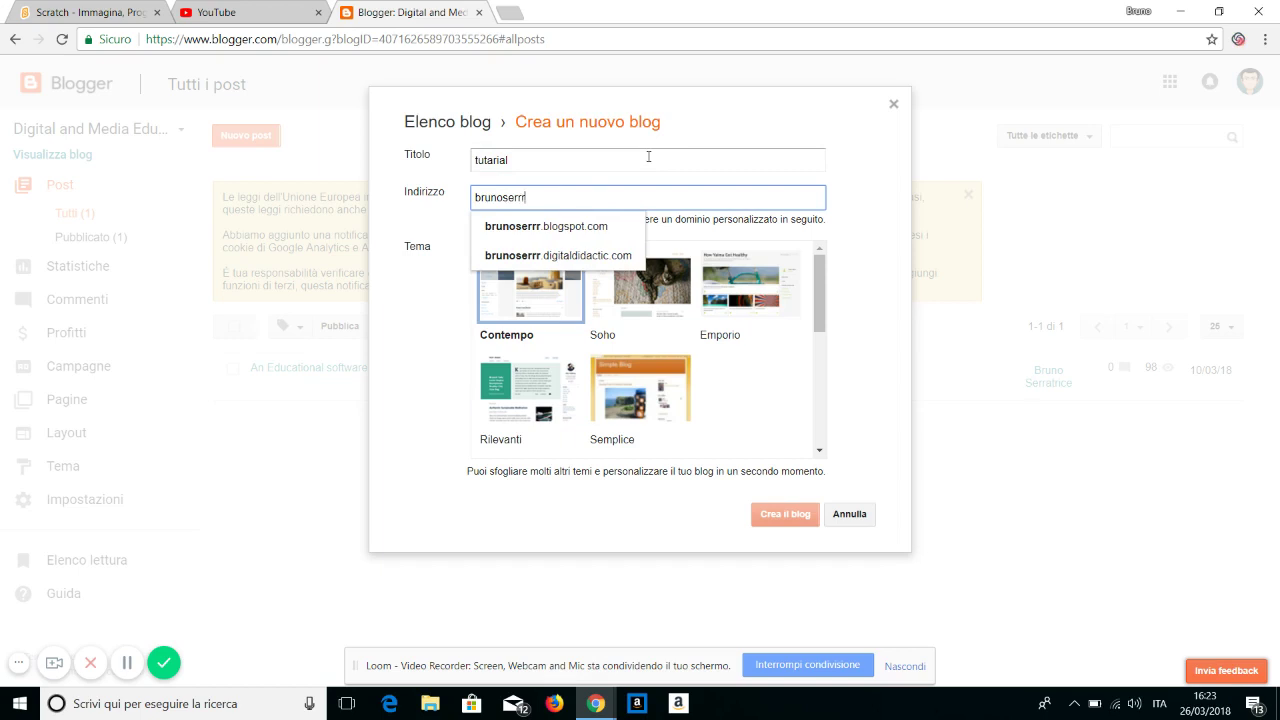
pyautogui.click(578, 230)
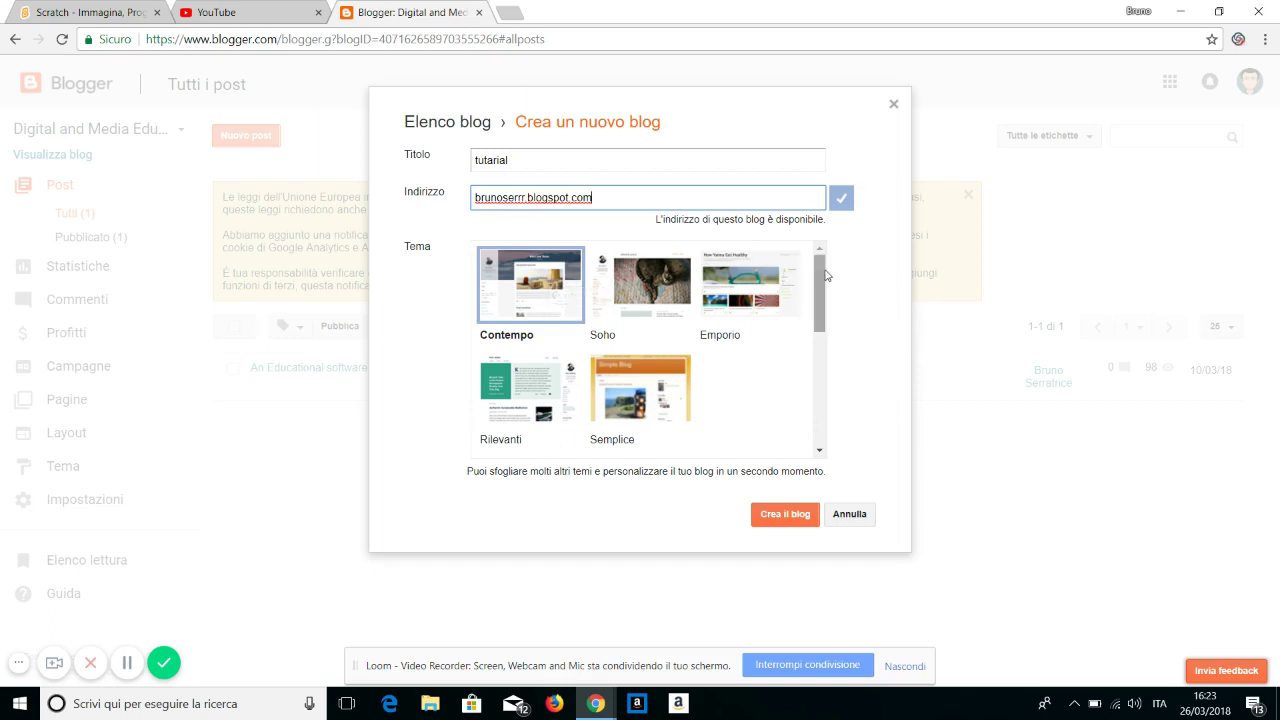
# - Create the blog with the Contempo theme after browsing the available themes, and decline the Google Domains offer
pyautogui.moveTo(823, 270)
pyautogui.mouseDown()
pyautogui.moveTo(823, 300)
pyautogui.moveTo(823, 288)
pyautogui.mouseUp()
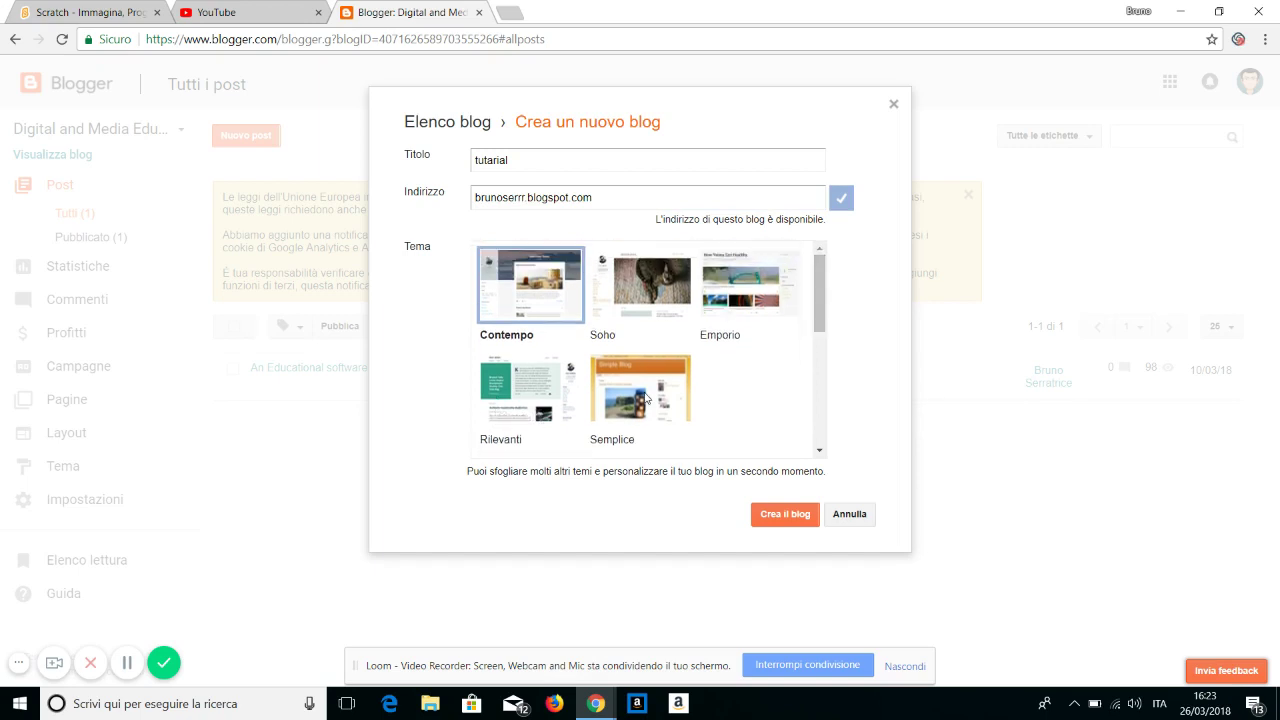
pyautogui.moveTo(818, 282); pyautogui.dragTo(818, 399)
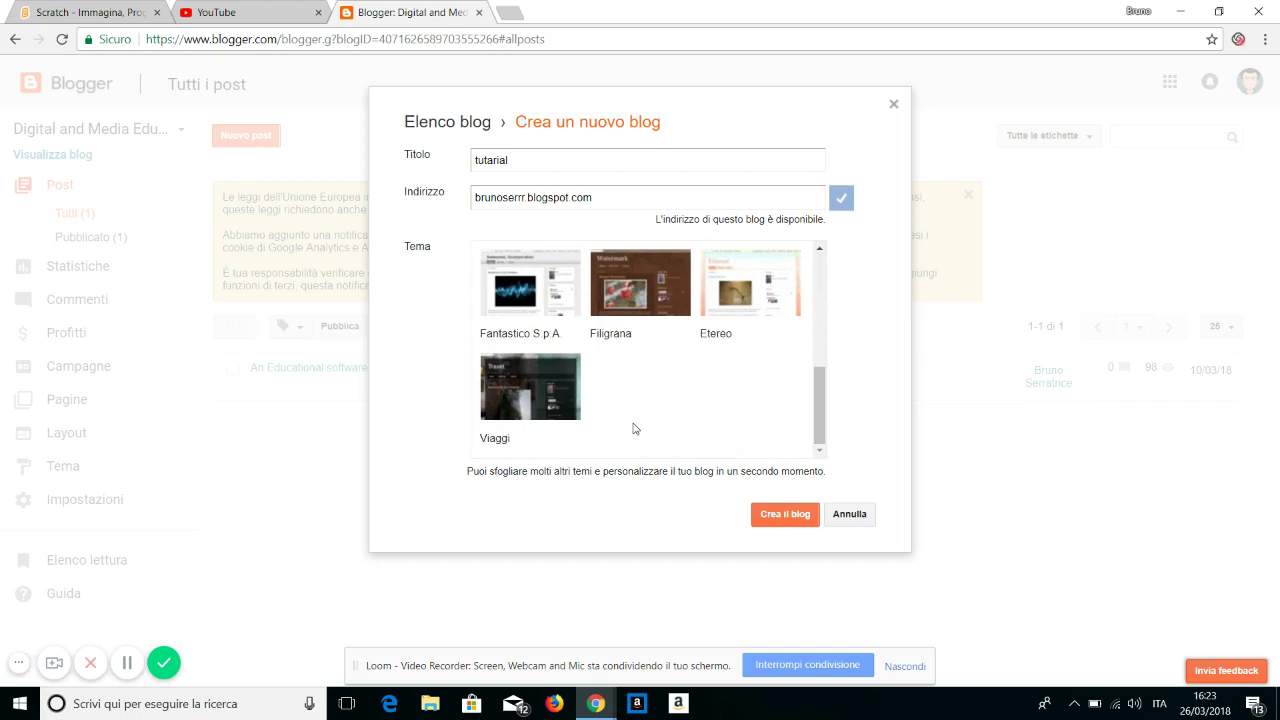
pyautogui.moveTo(823, 397); pyautogui.dragTo(820, 260)
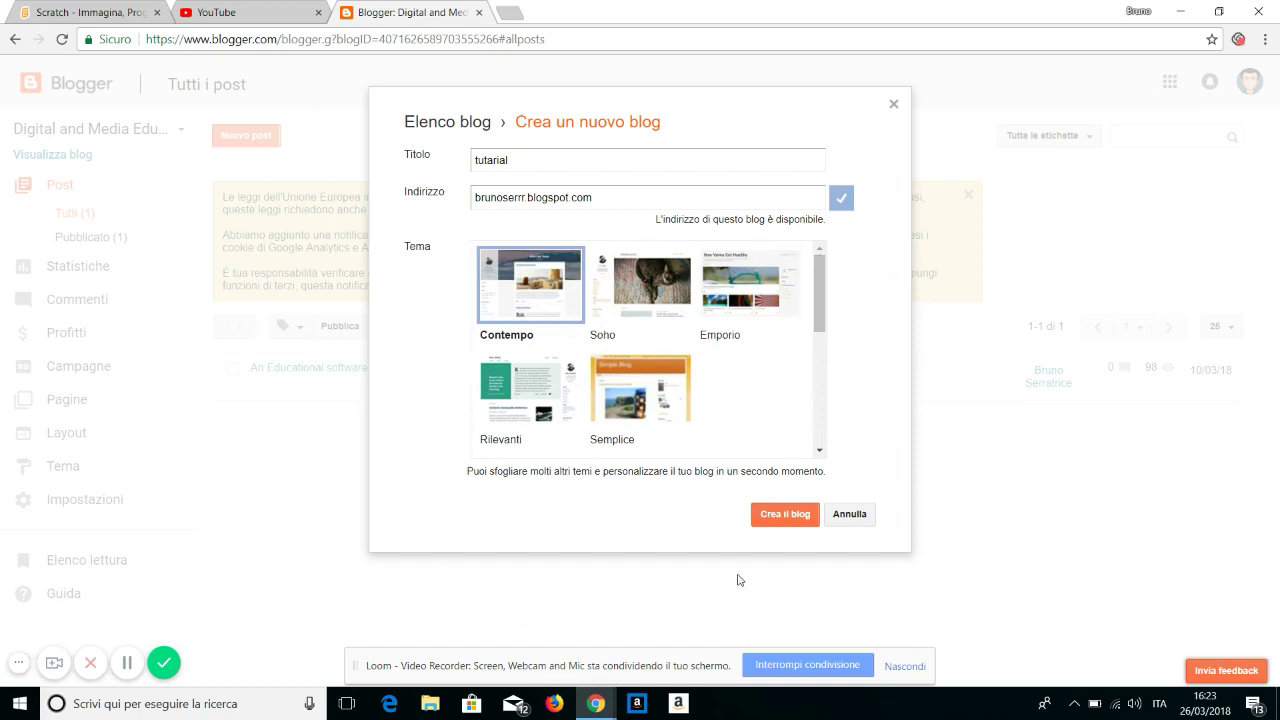
pyautogui.click(785, 515)
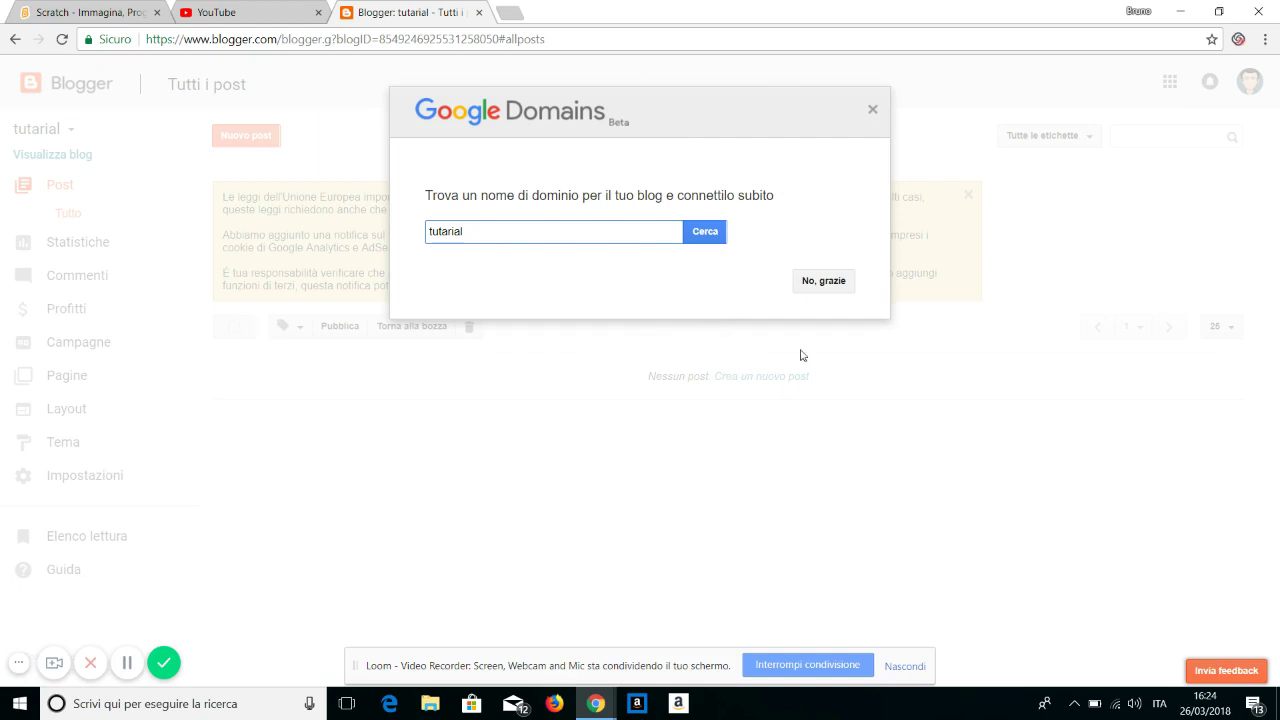
pyautogui.click(824, 284)
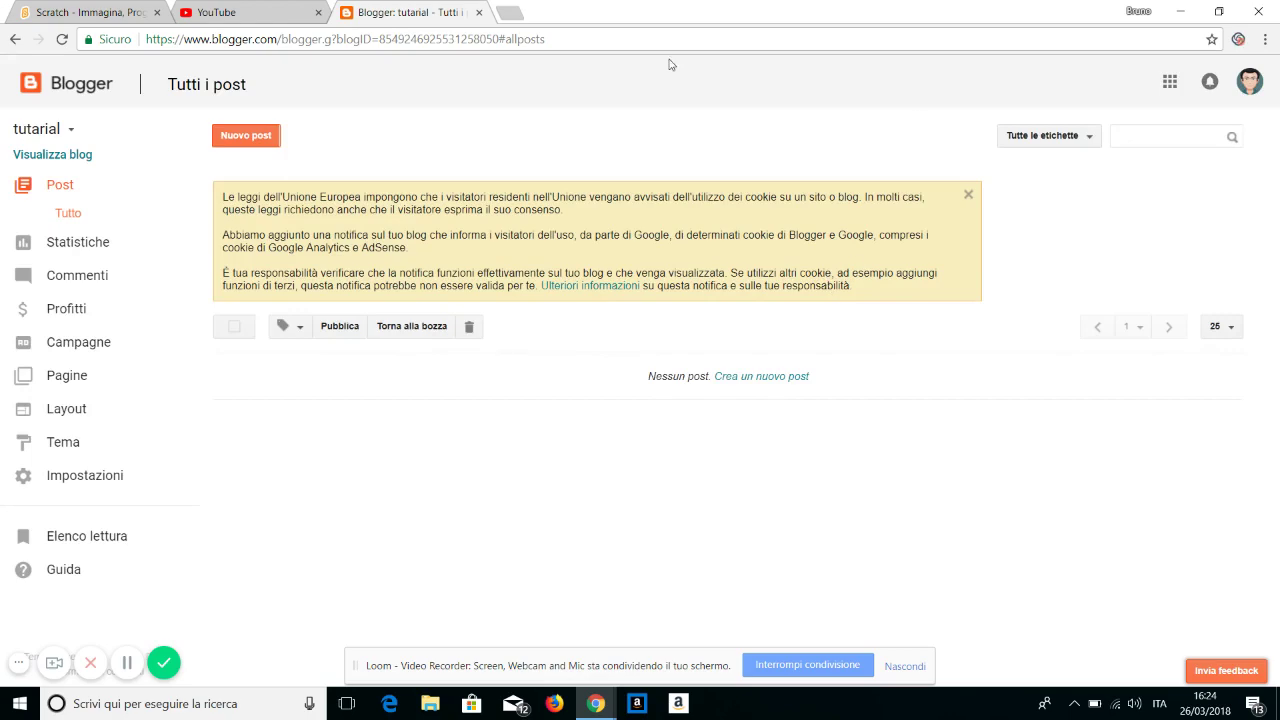
pyautogui.moveTo(670, 64); pyautogui.dragTo(375, 443)
pyautogui.click(537, 400)
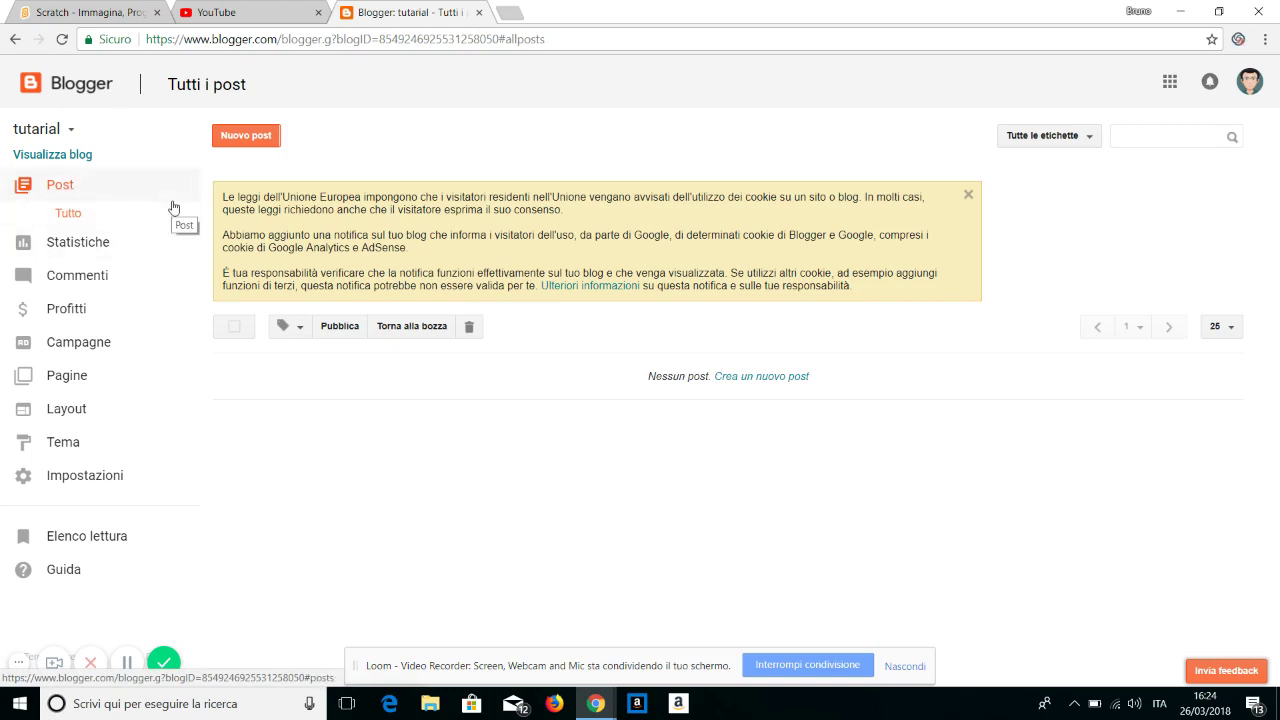
# - View the empty editor for a new post and return to the list of all posts
pyautogui.click(248, 136)
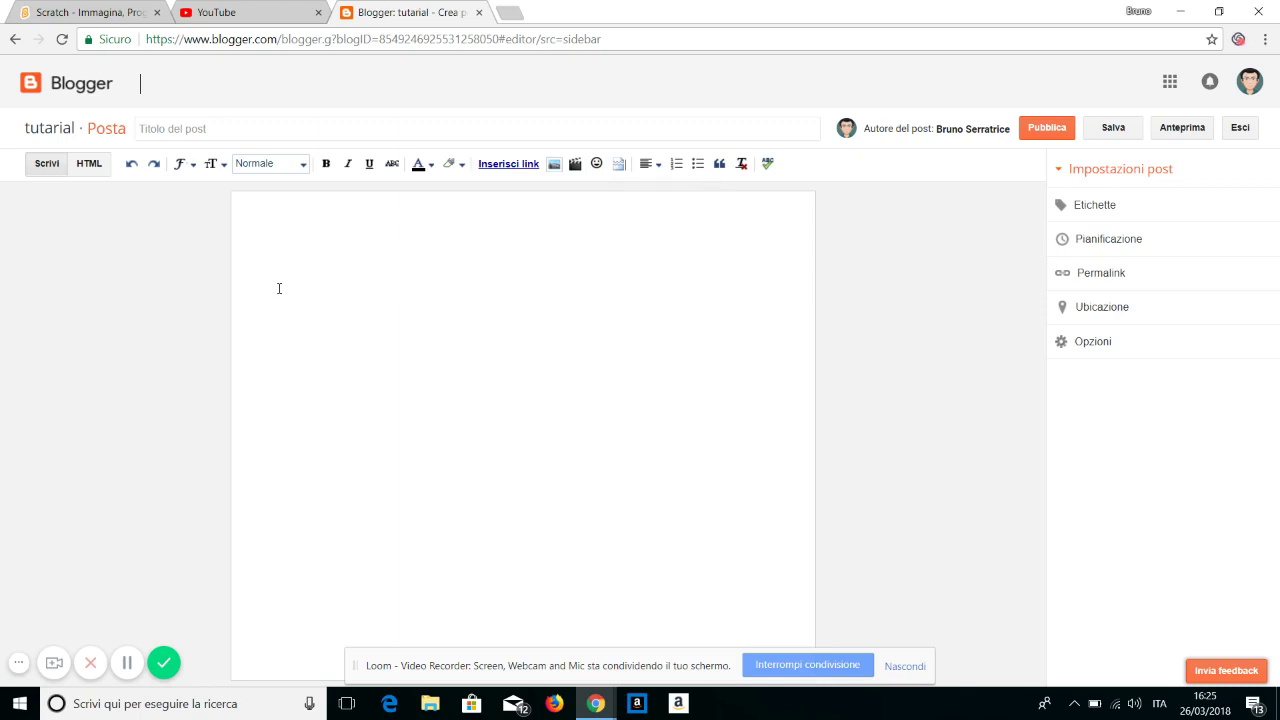
pyautogui.click(33, 88)
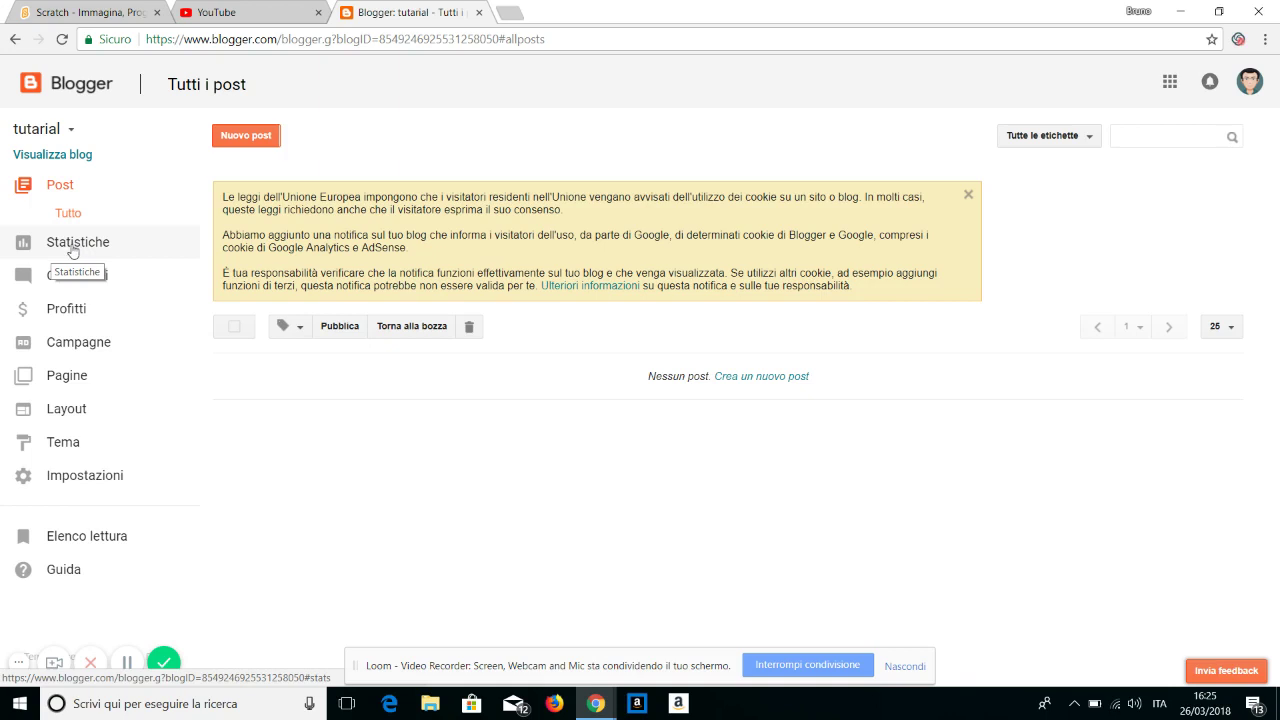
# - Examine the statistics overview of the blog, including page views, posts, traffic sources and audience
pyautogui.click(72, 244)
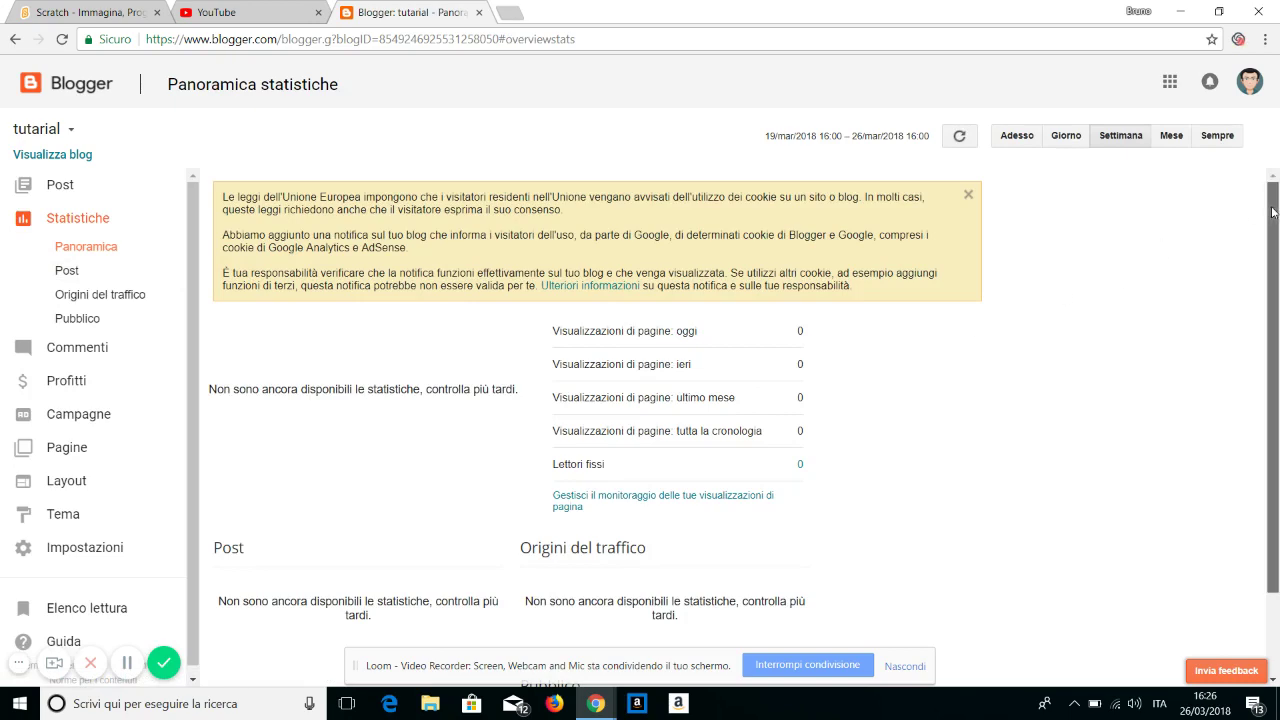
pyautogui.moveTo(1273, 212)
pyautogui.mouseDown()
pyautogui.moveTo(1277, 276)
pyautogui.moveTo(1277, 216)
pyautogui.mouseUp()
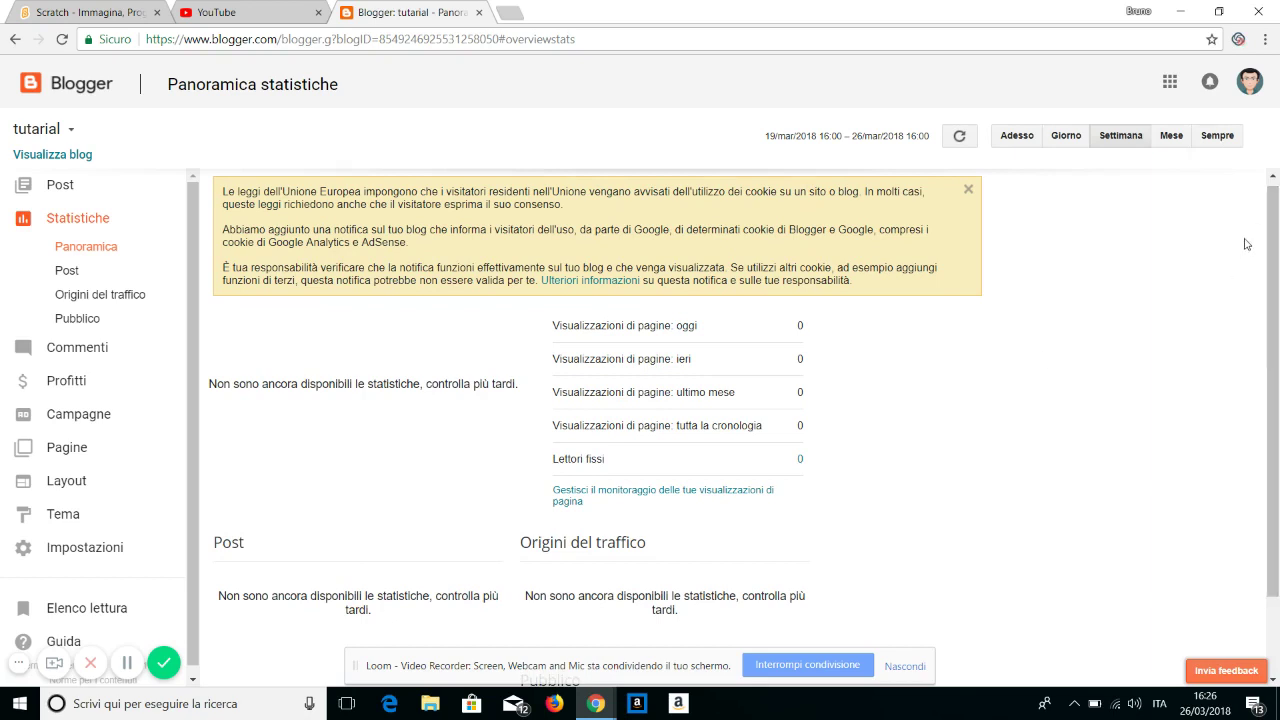
pyautogui.moveTo(1276, 220); pyautogui.dragTo(1276, 286)
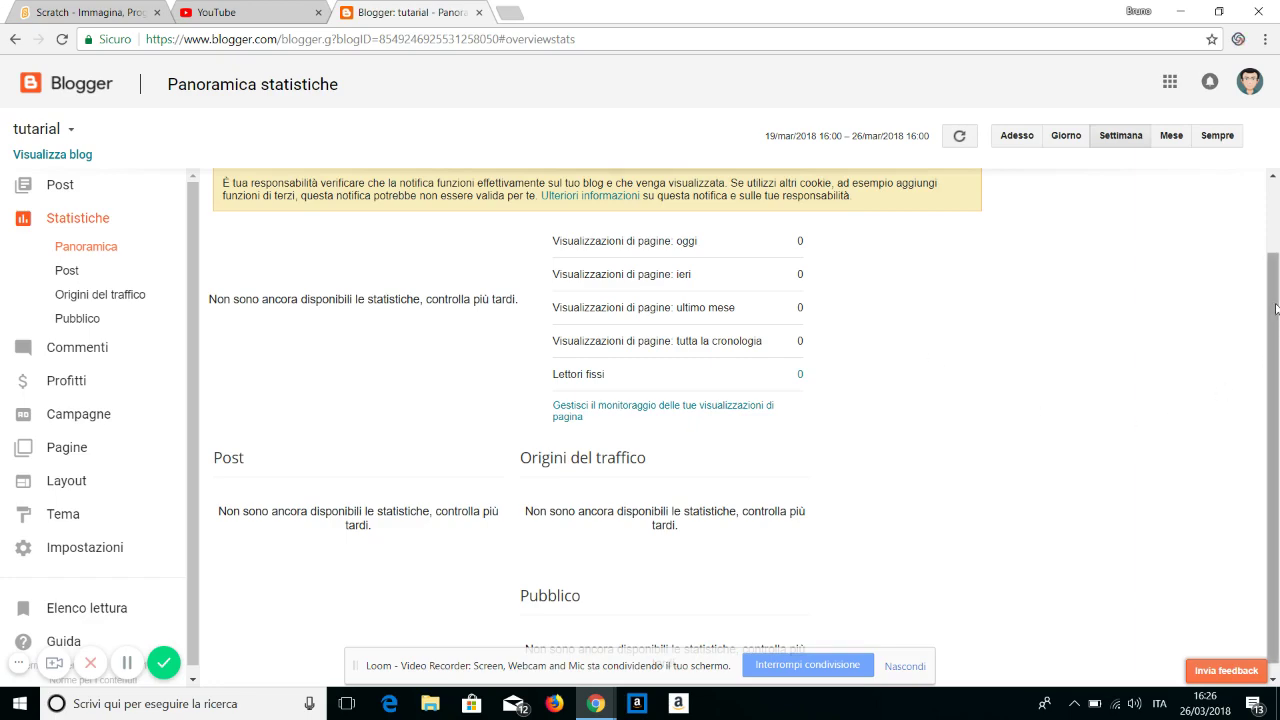
pyautogui.moveTo(1276, 300); pyautogui.dragTo(1276, 219)
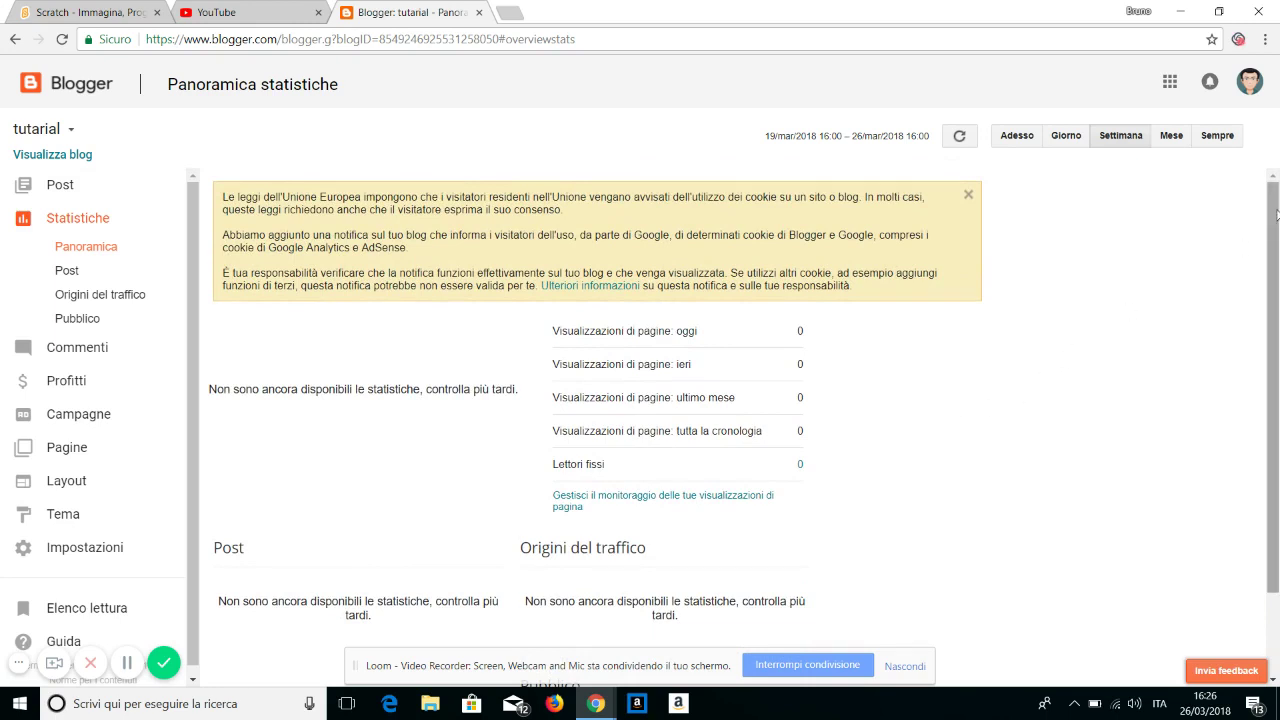
pyautogui.moveTo(1276, 215); pyautogui.dragTo(1276, 279)
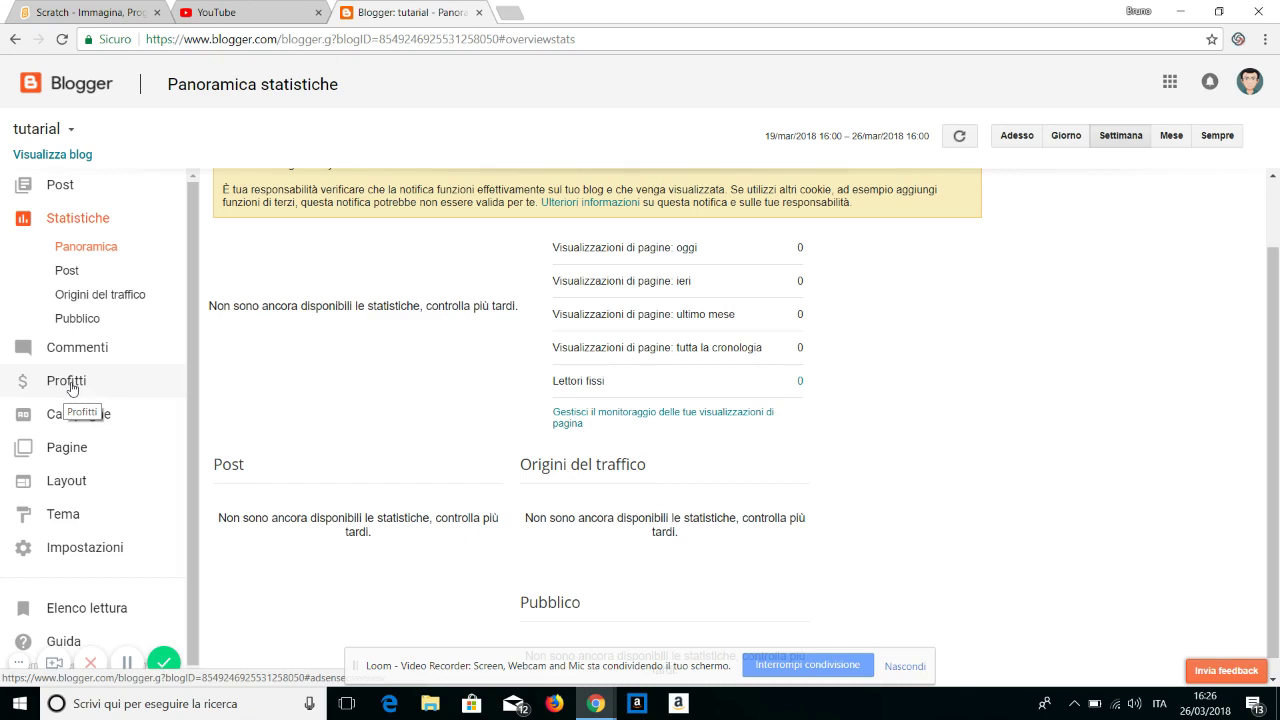
# - Review the blog's earnings, campaigns and pages sections one after another
pyautogui.click(71, 388)
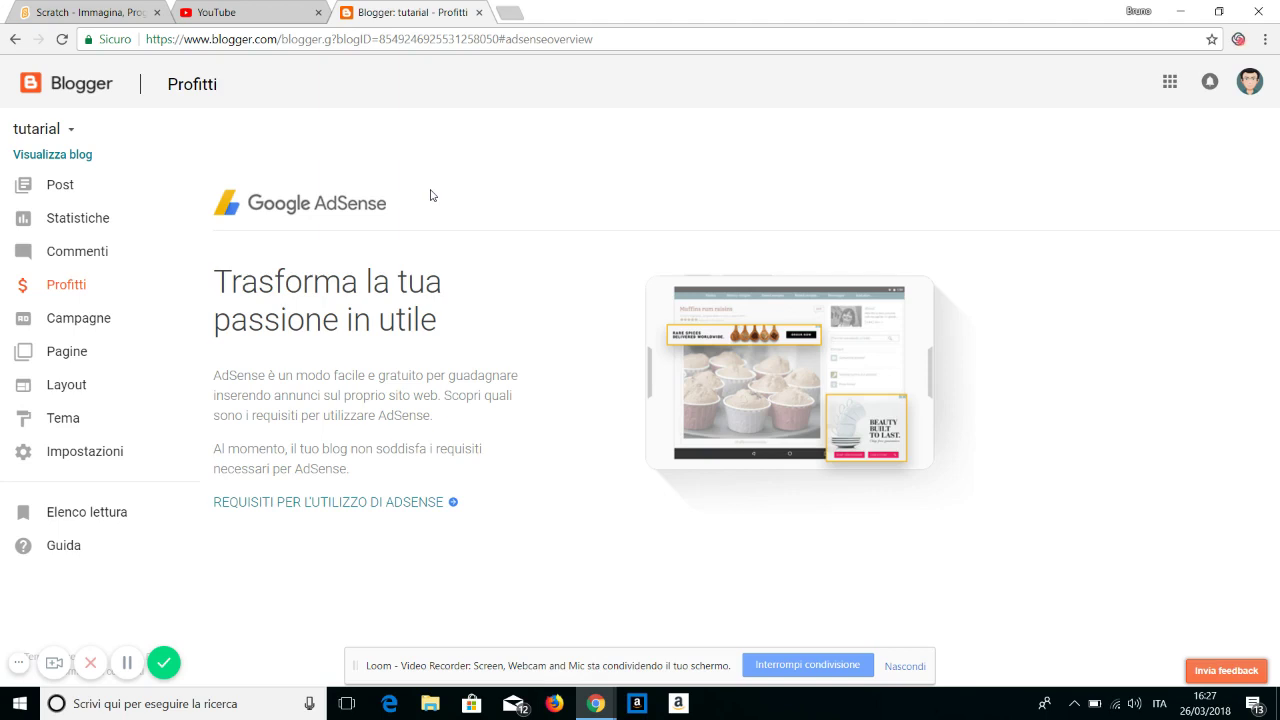
pyautogui.click(93, 323)
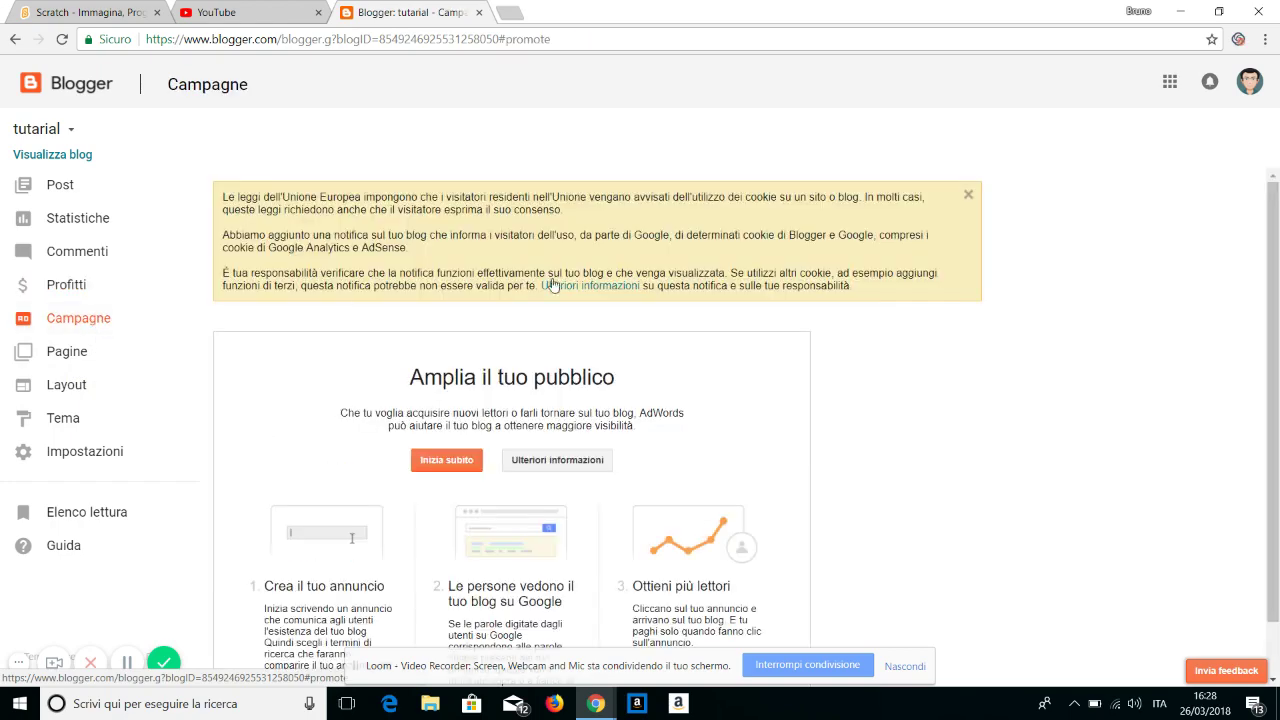
pyautogui.moveTo(1268, 218); pyautogui.dragTo(1278, 330)
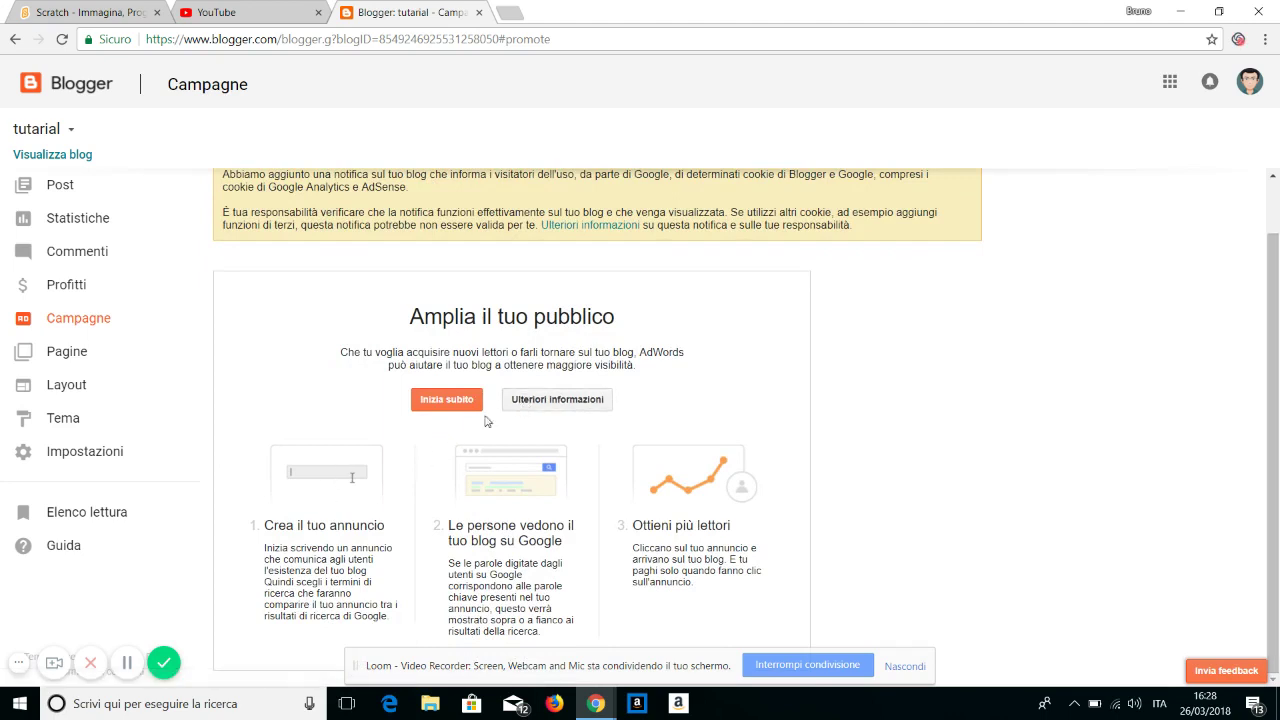
pyautogui.click(80, 356)
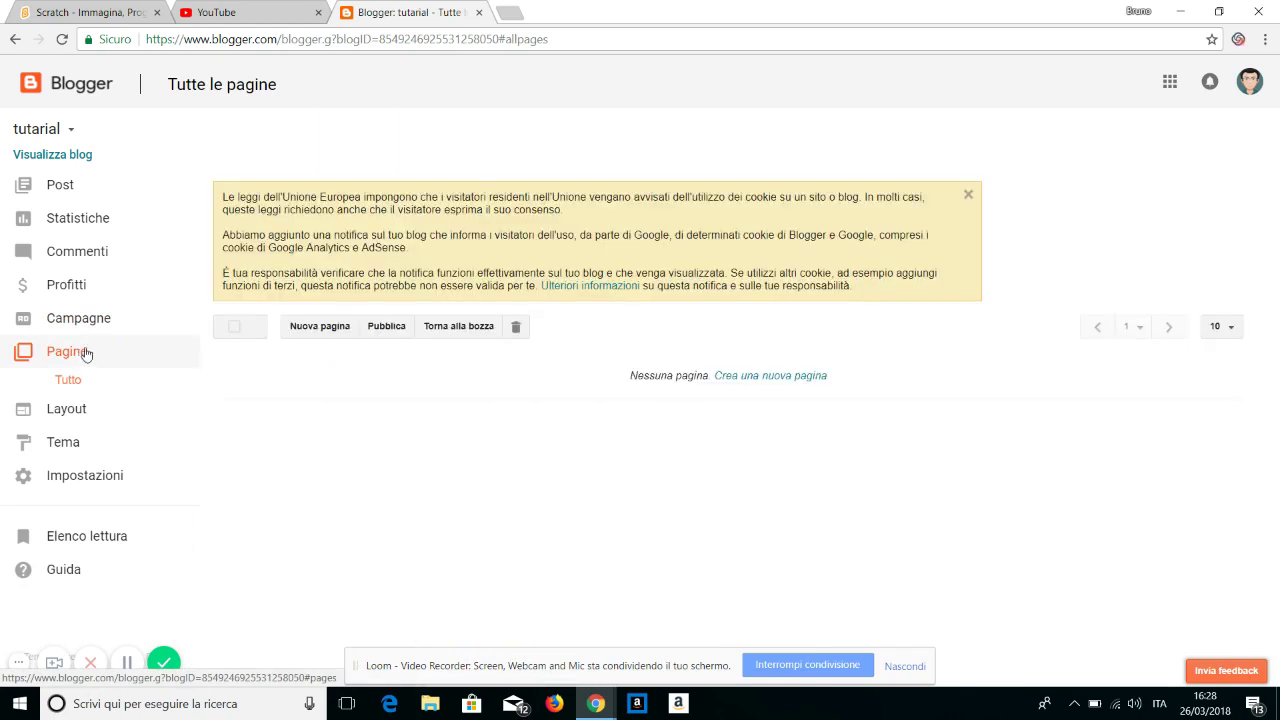
# - Go to the blog's theme settings and open the current theme for customization in the theme designer
pyautogui.click(66, 445)
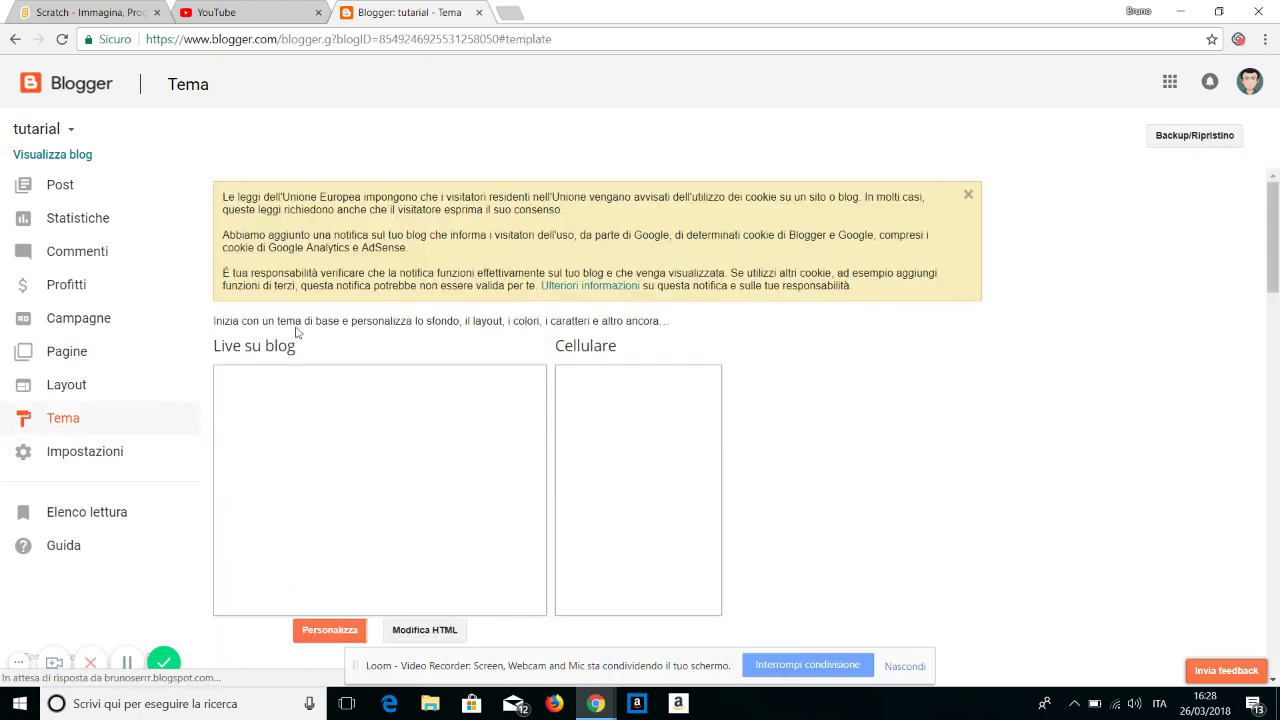
pyautogui.moveTo(1277, 204); pyautogui.dragTo(1277, 233)
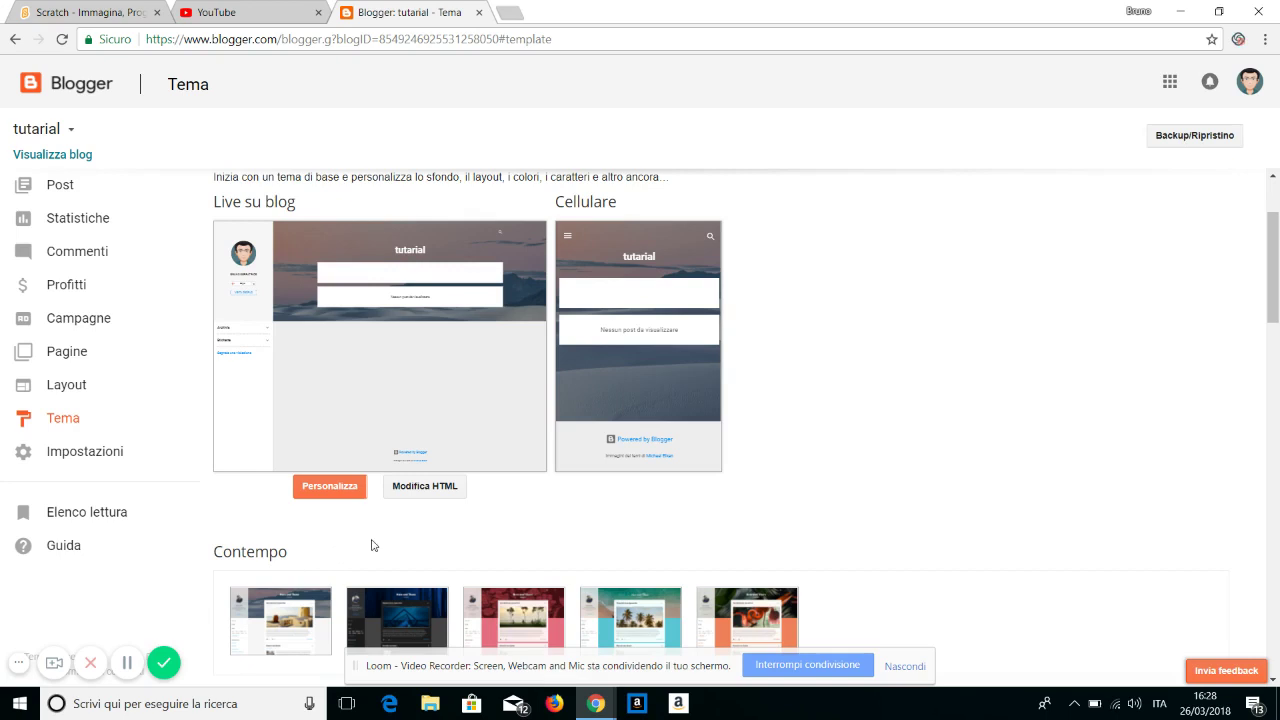
pyautogui.click(329, 488)
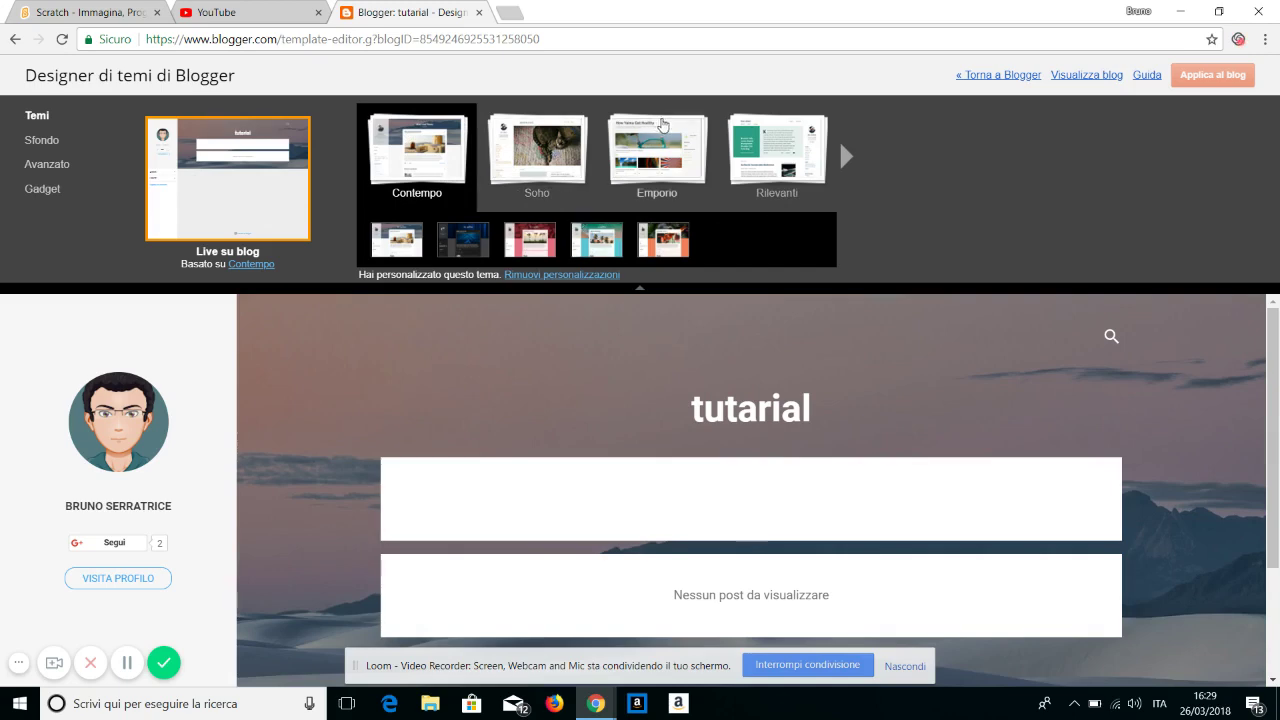
# - Choose the Finestra immagine theme in its dark third variant and check the blog preview
pyautogui.click(842, 155)
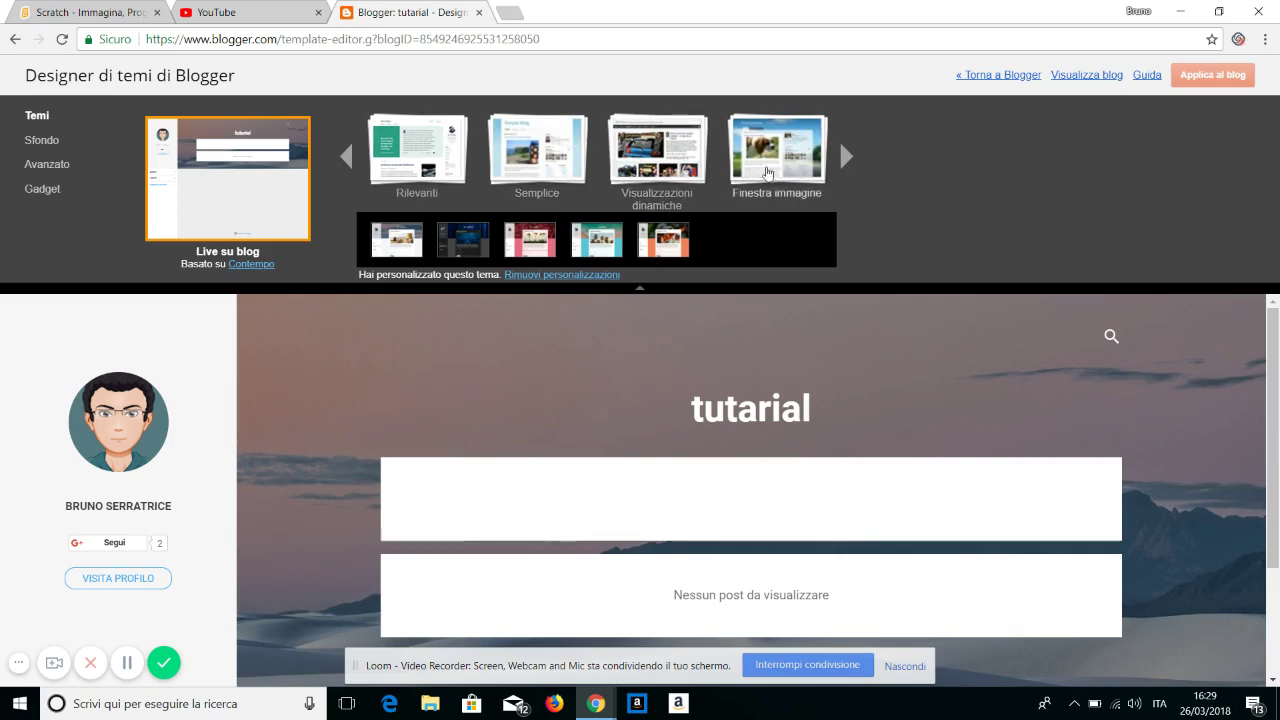
pyautogui.click(779, 150)
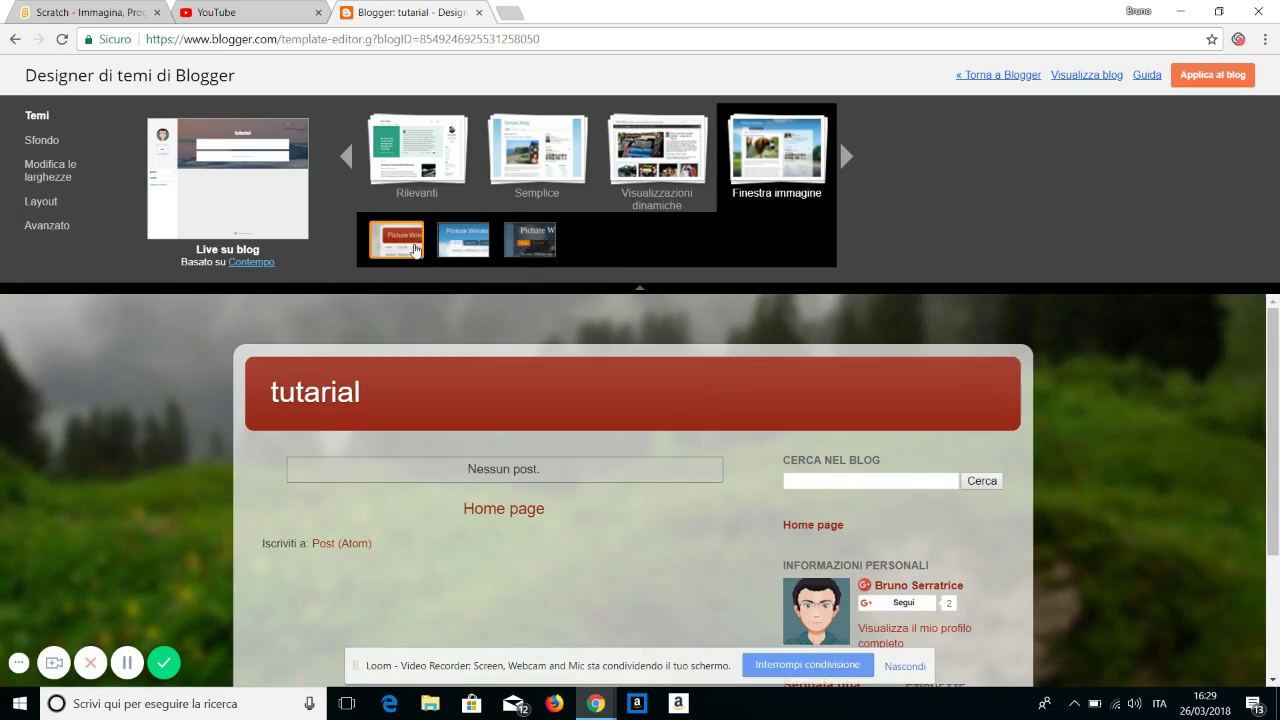
pyautogui.click(538, 240)
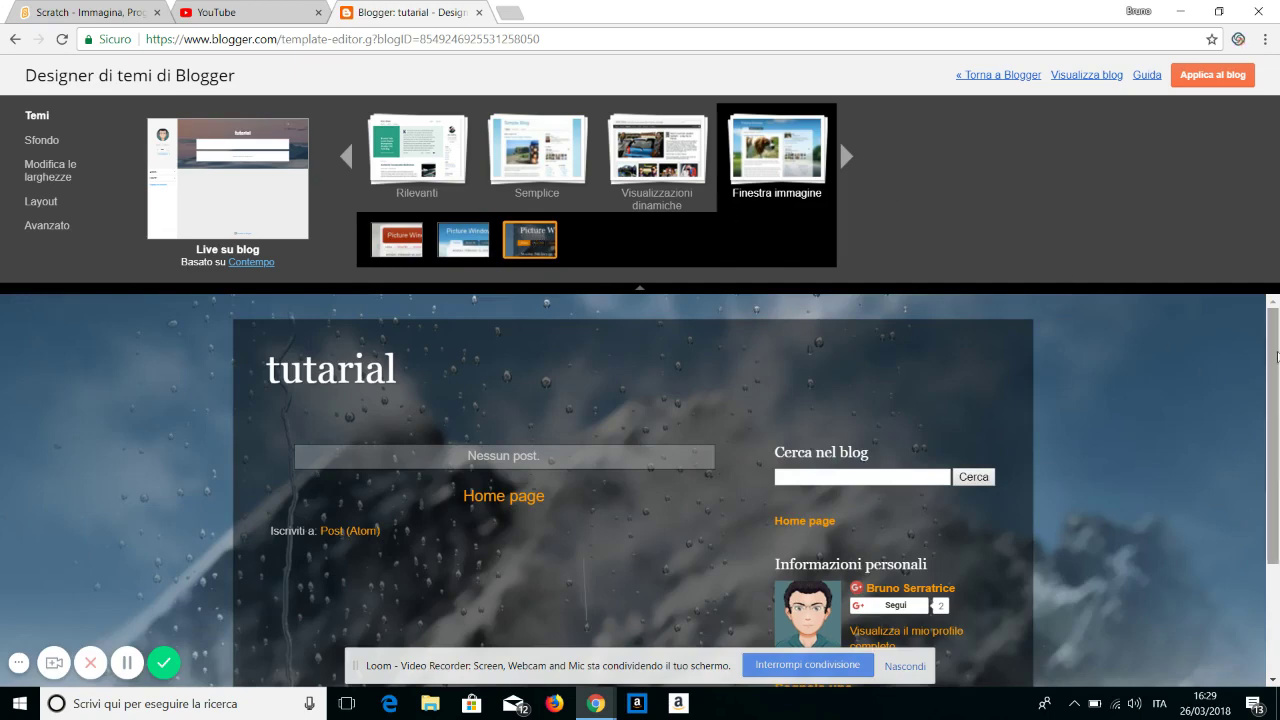
pyautogui.moveTo(1277, 357); pyautogui.dragTo(1277, 370)
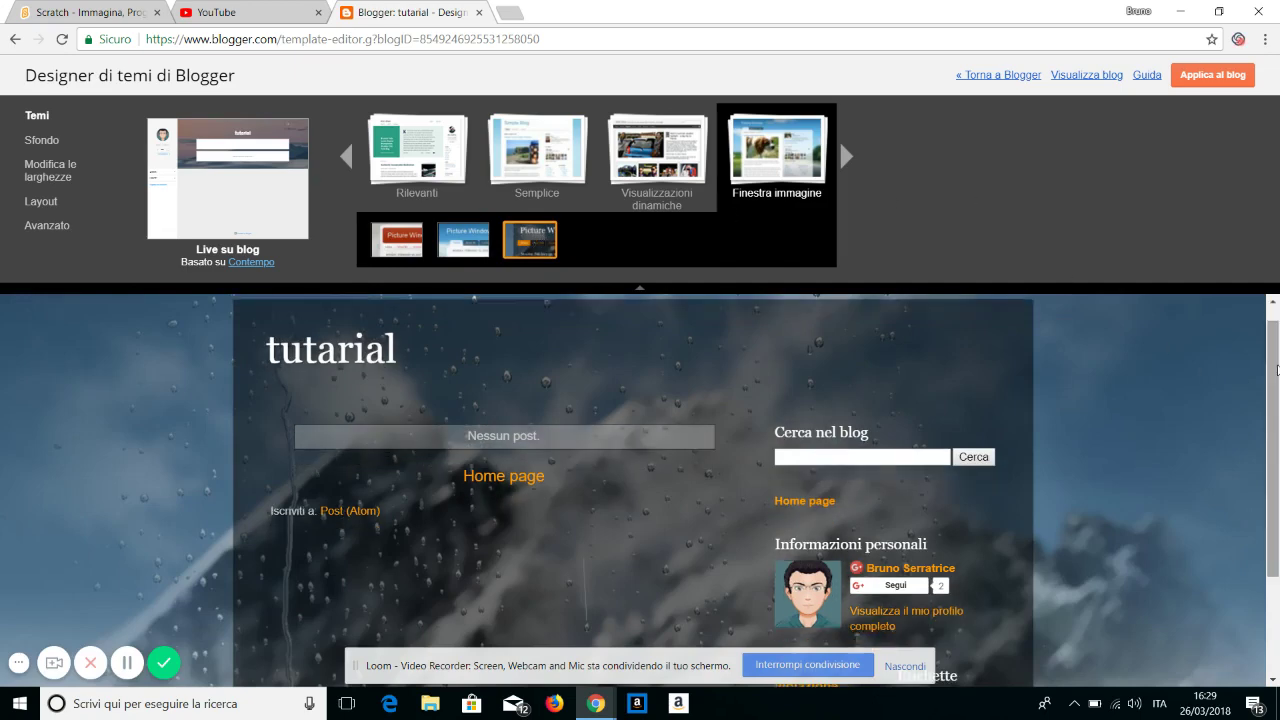
# - Try several Astratta background images and set the black one with blurred red and white lights as the blog background
pyautogui.click(44, 145)
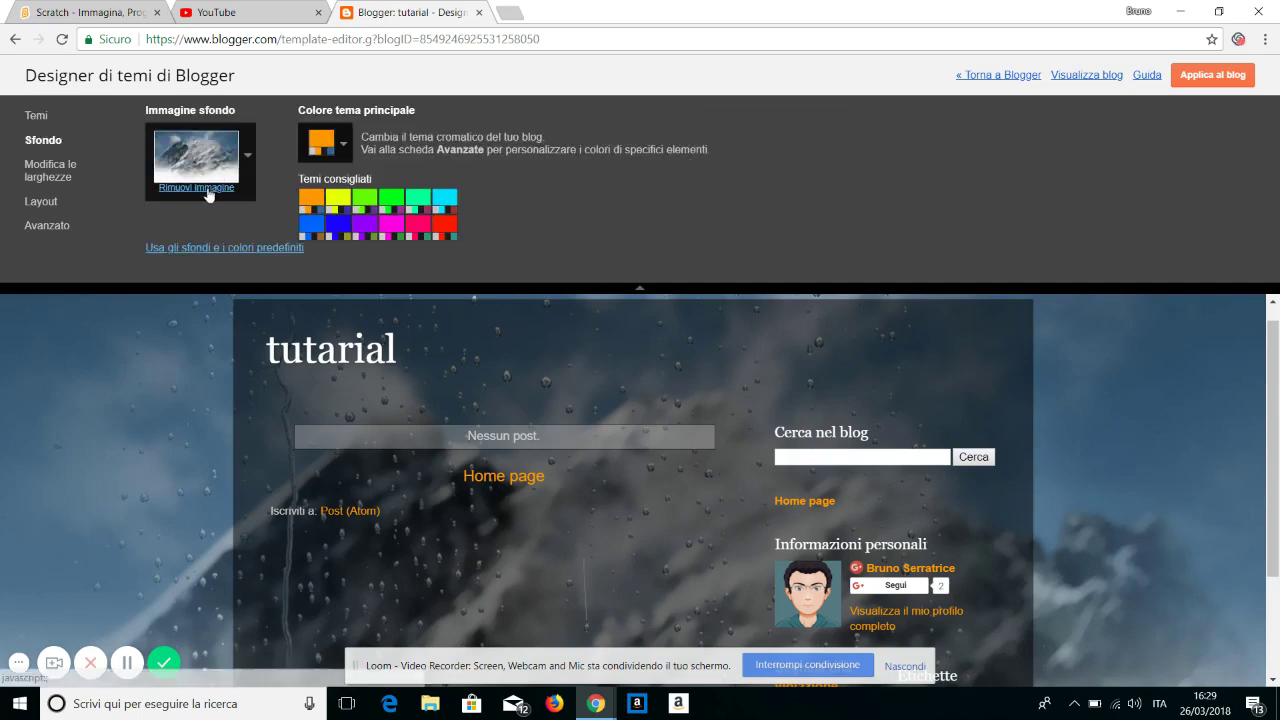
pyautogui.click(248, 155)
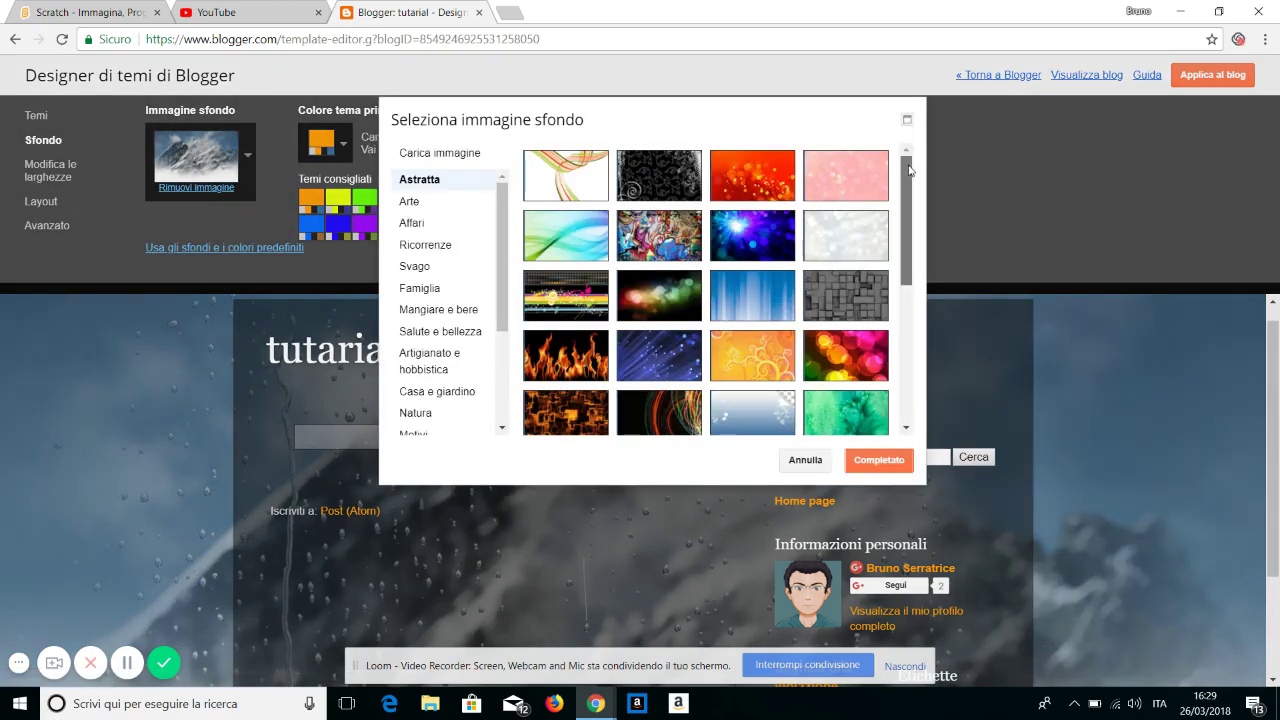
pyautogui.moveTo(909, 169); pyautogui.dragTo(910, 229)
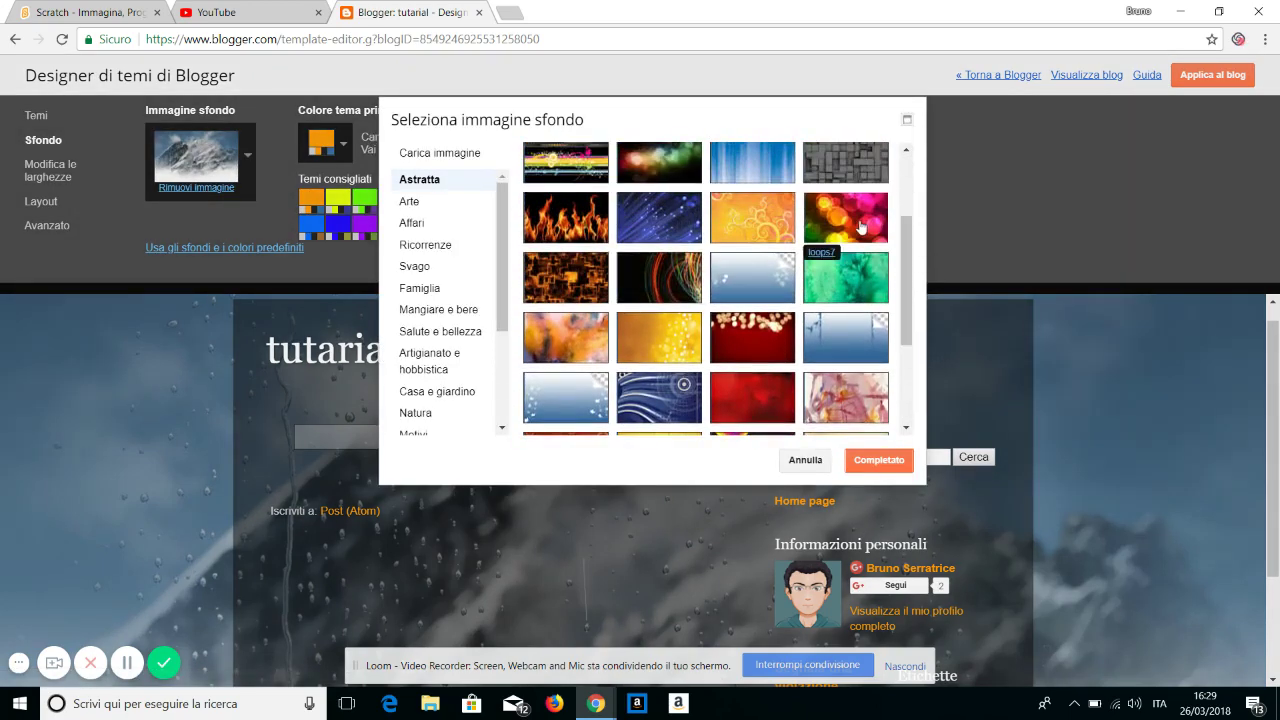
pyautogui.click(857, 227)
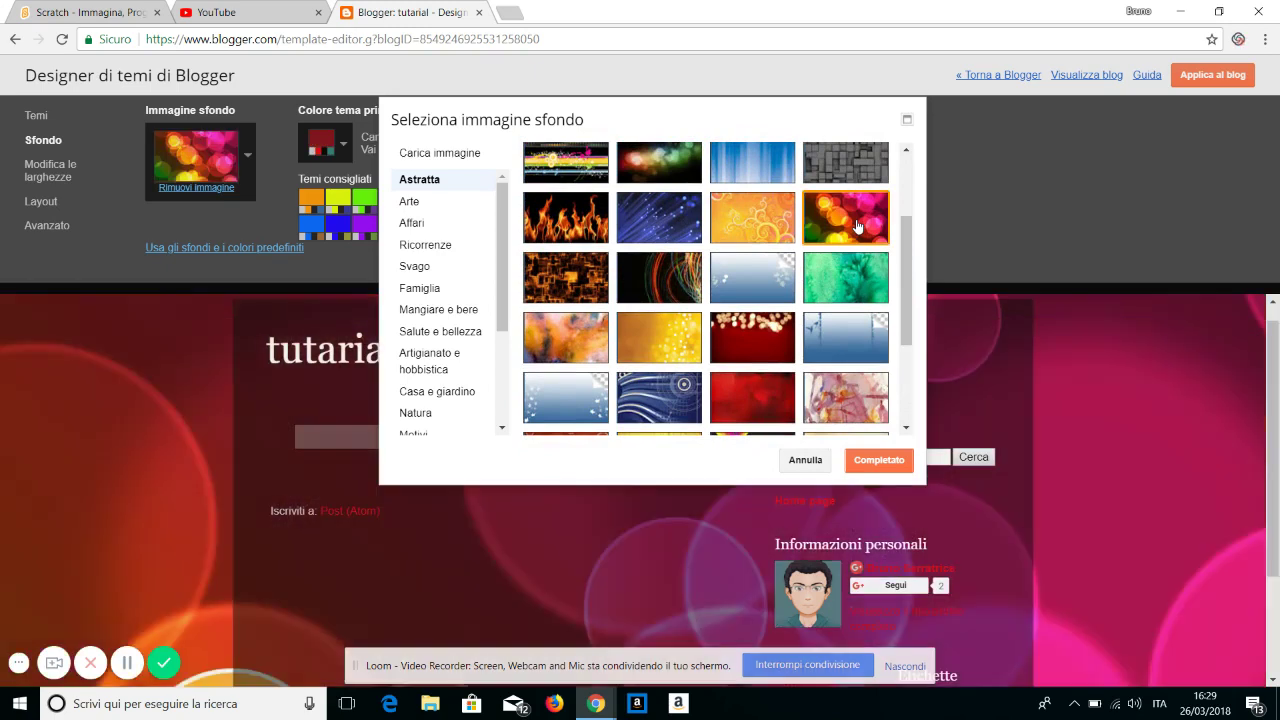
pyautogui.click(669, 277)
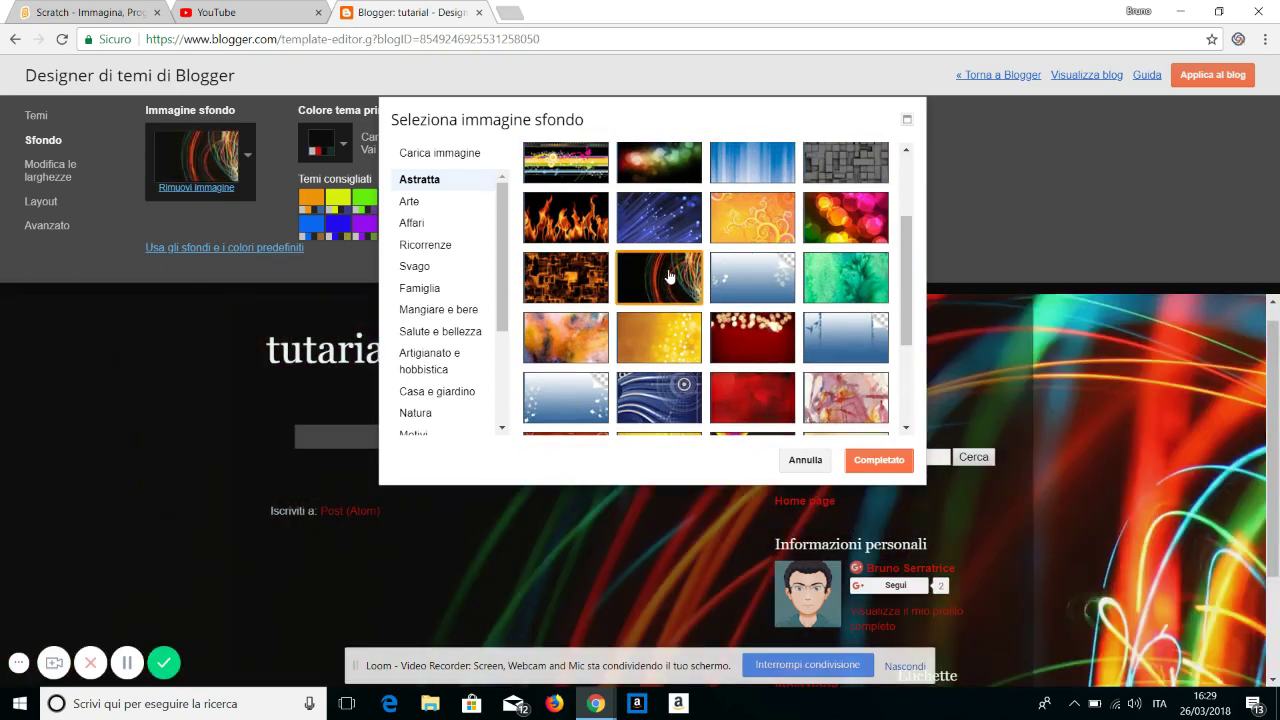
pyautogui.moveTo(909, 235); pyautogui.dragTo(909, 335)
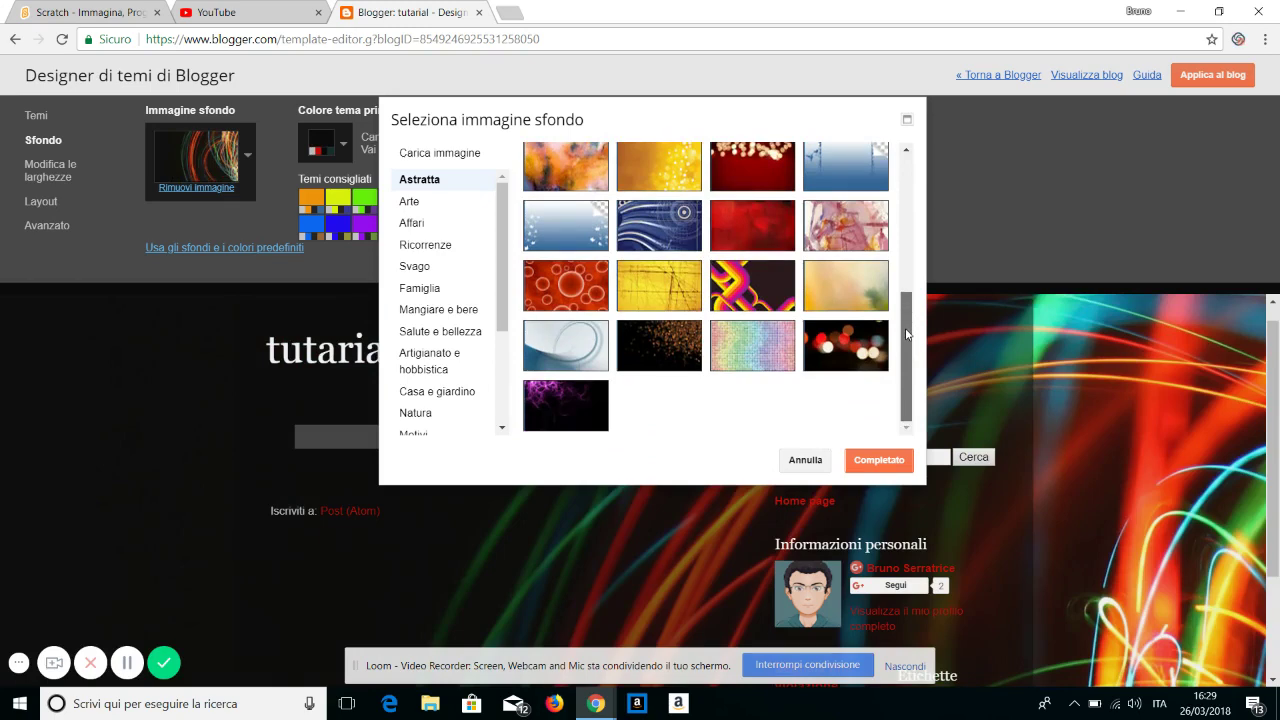
pyautogui.click(855, 345)
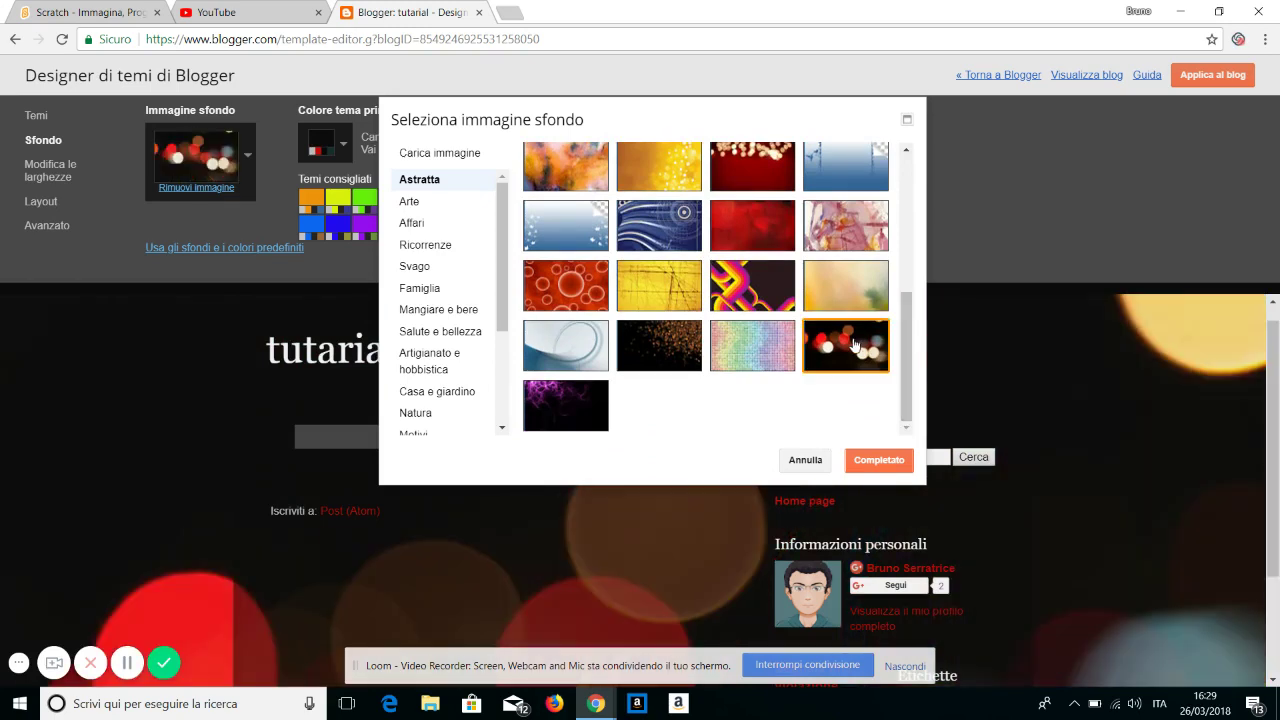
pyautogui.click(885, 463)
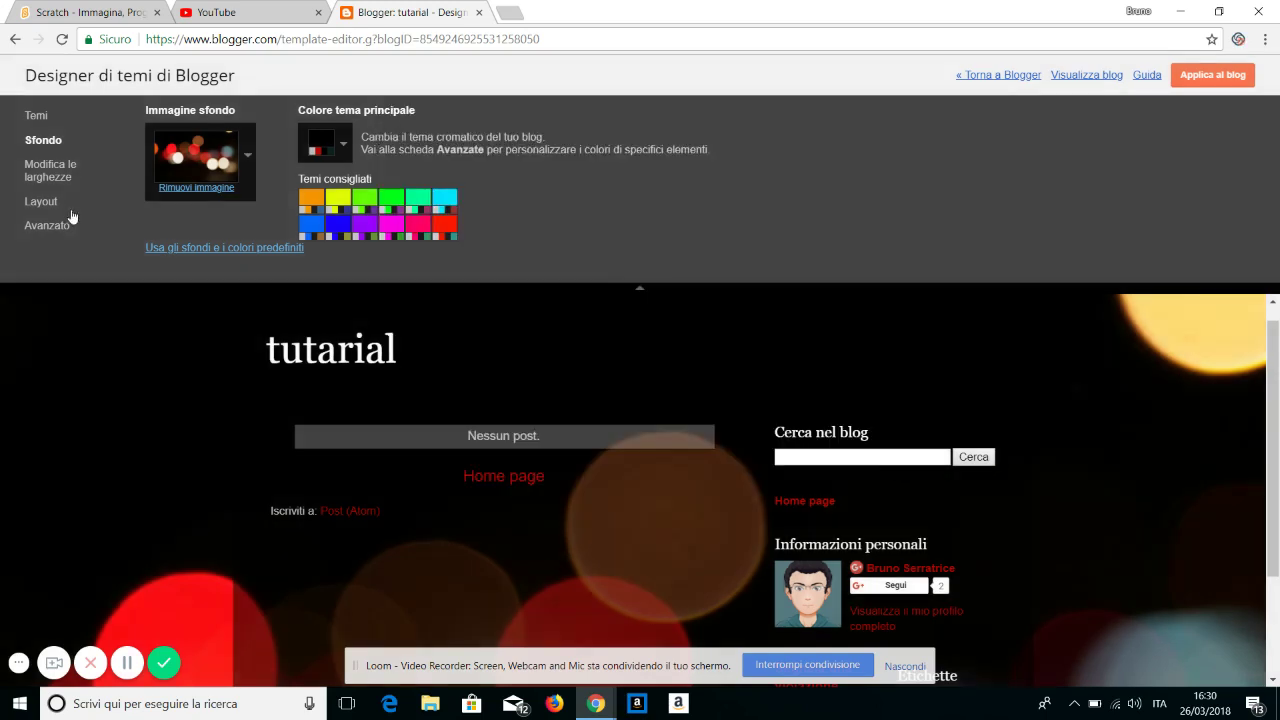
# - Set the width of the entire blog to 1030 px and the right sidebar to 300 px
pyautogui.click(52, 176)
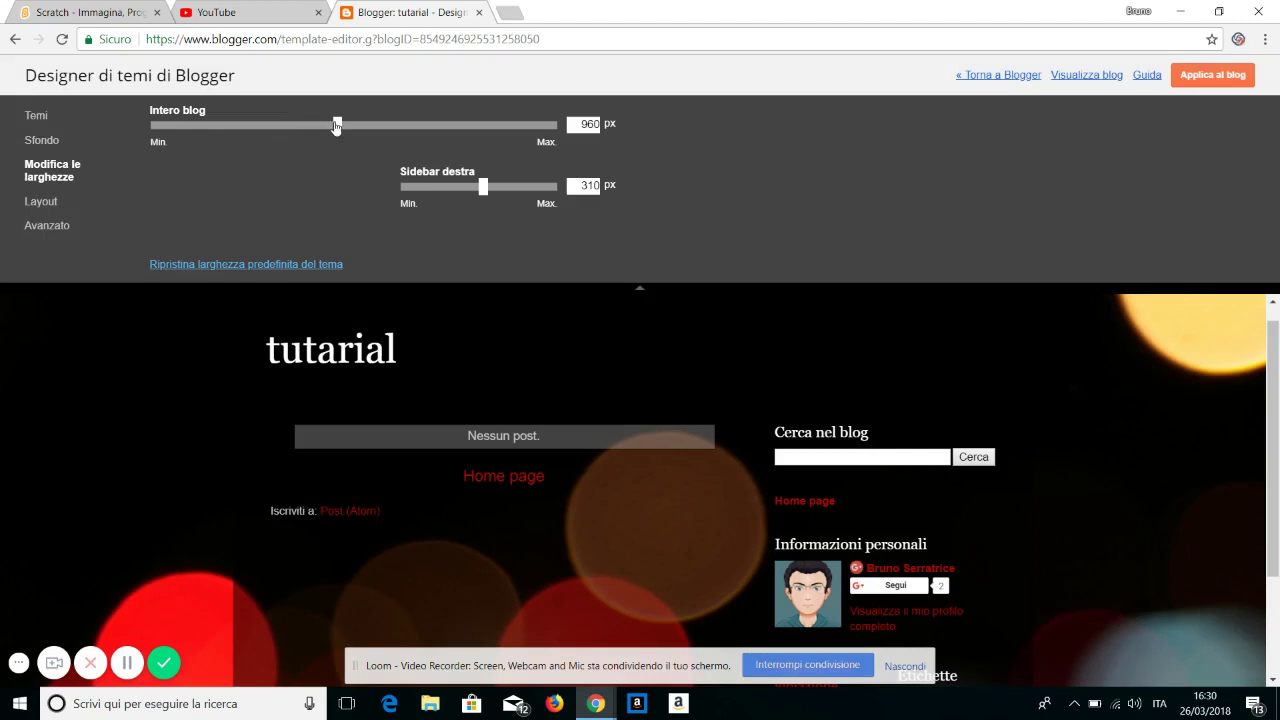
pyautogui.moveTo(338, 127); pyautogui.dragTo(368, 133)
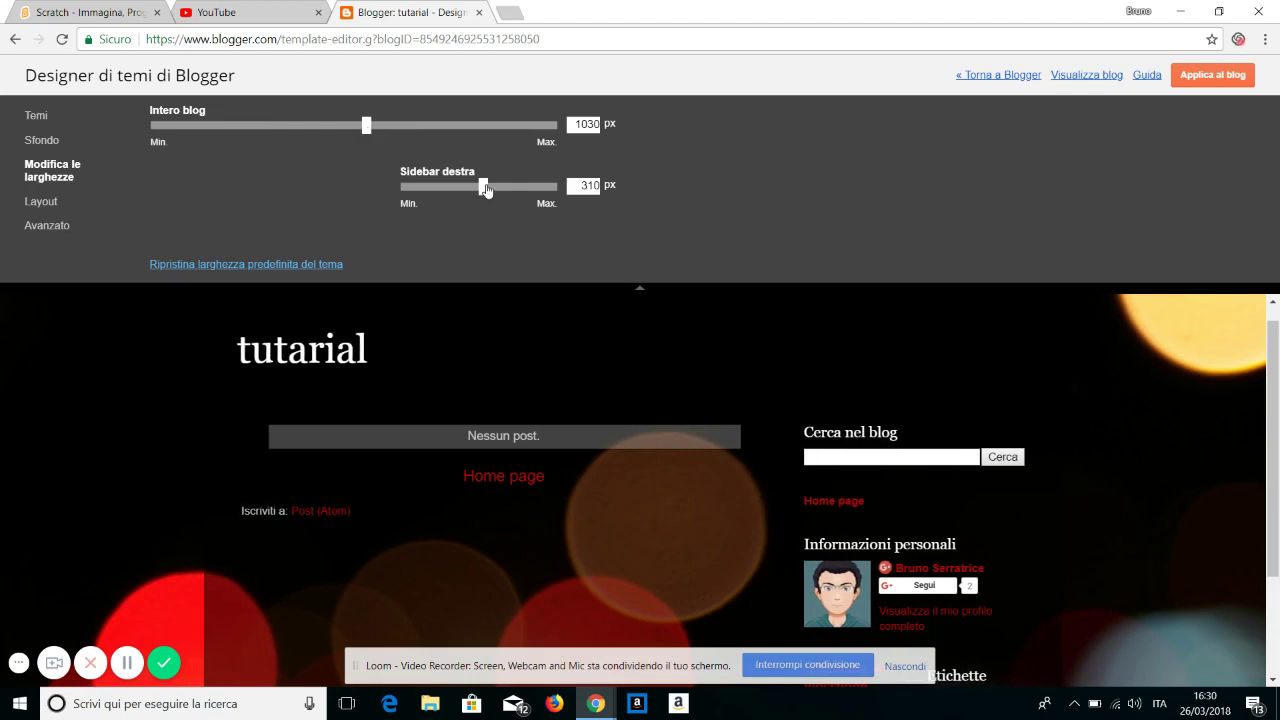
pyautogui.moveTo(487, 190)
pyautogui.mouseDown()
pyautogui.moveTo(511, 190)
pyautogui.moveTo(480, 190)
pyautogui.mouseUp()
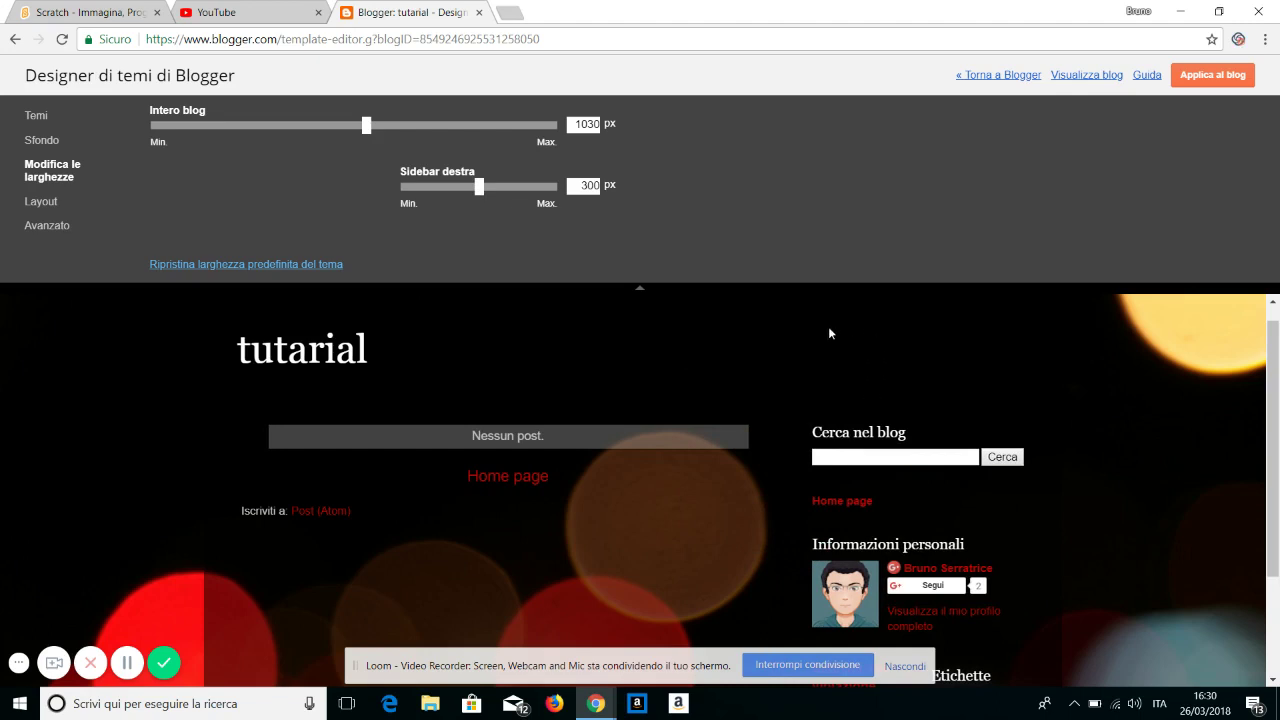
# - Choose the body layout with a single left sidebar and apply the customized theme to the blog
pyautogui.click(44, 204)
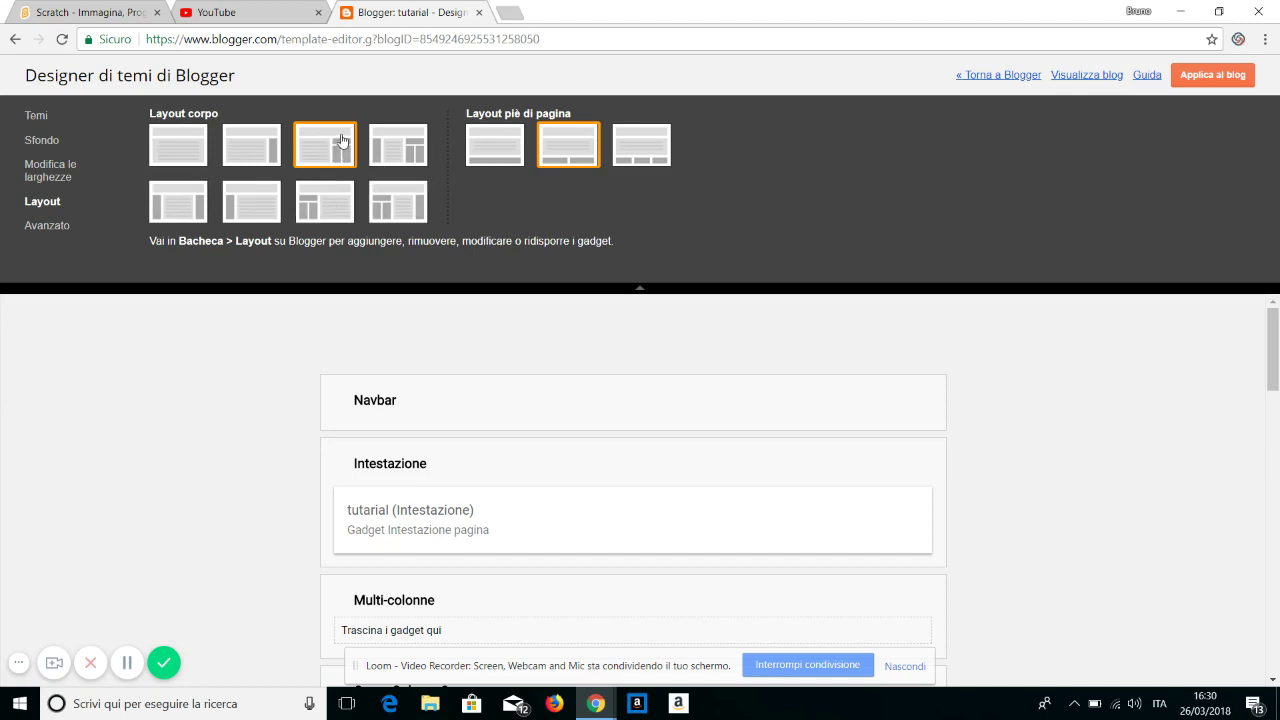
pyautogui.click(242, 211)
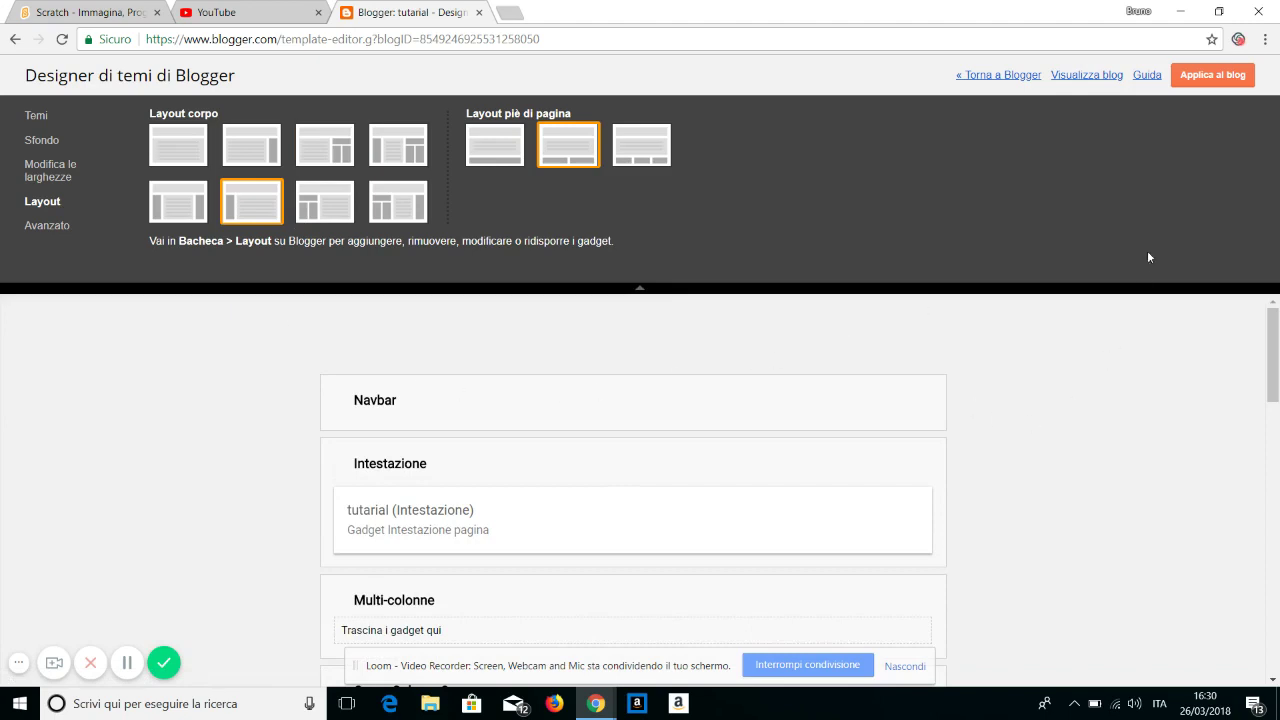
pyautogui.click(1223, 80)
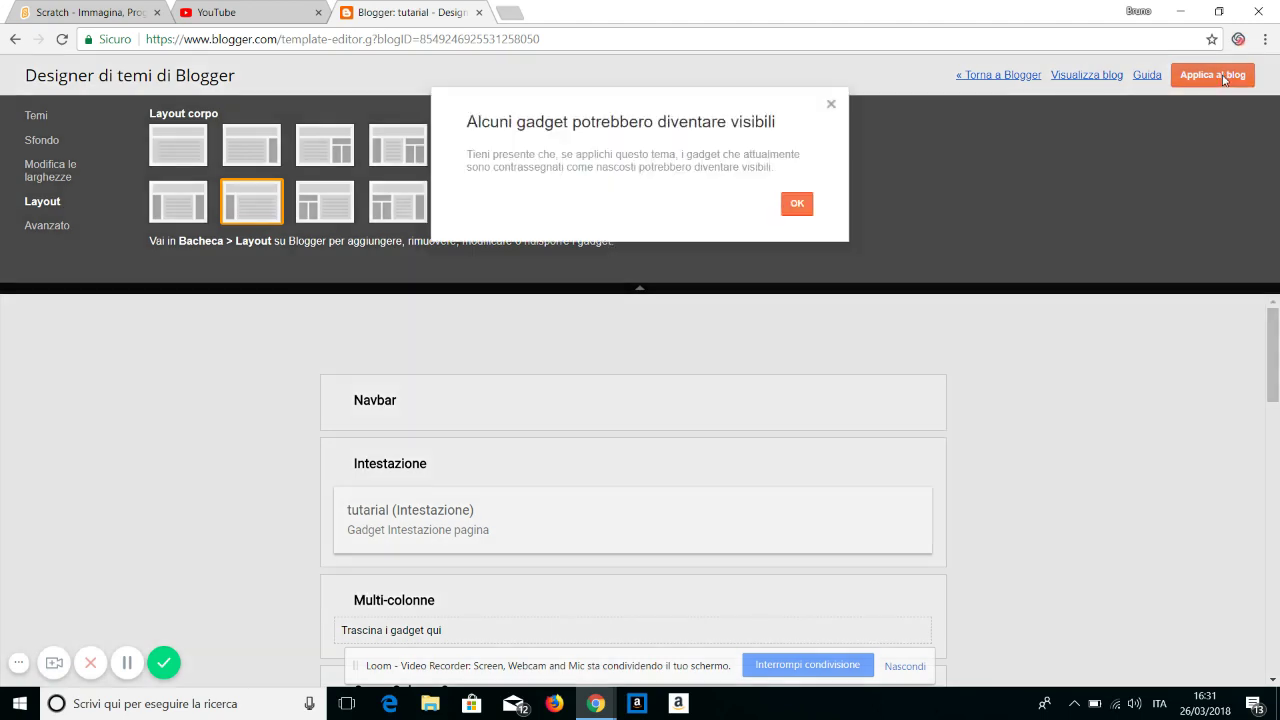
pyautogui.click(803, 206)
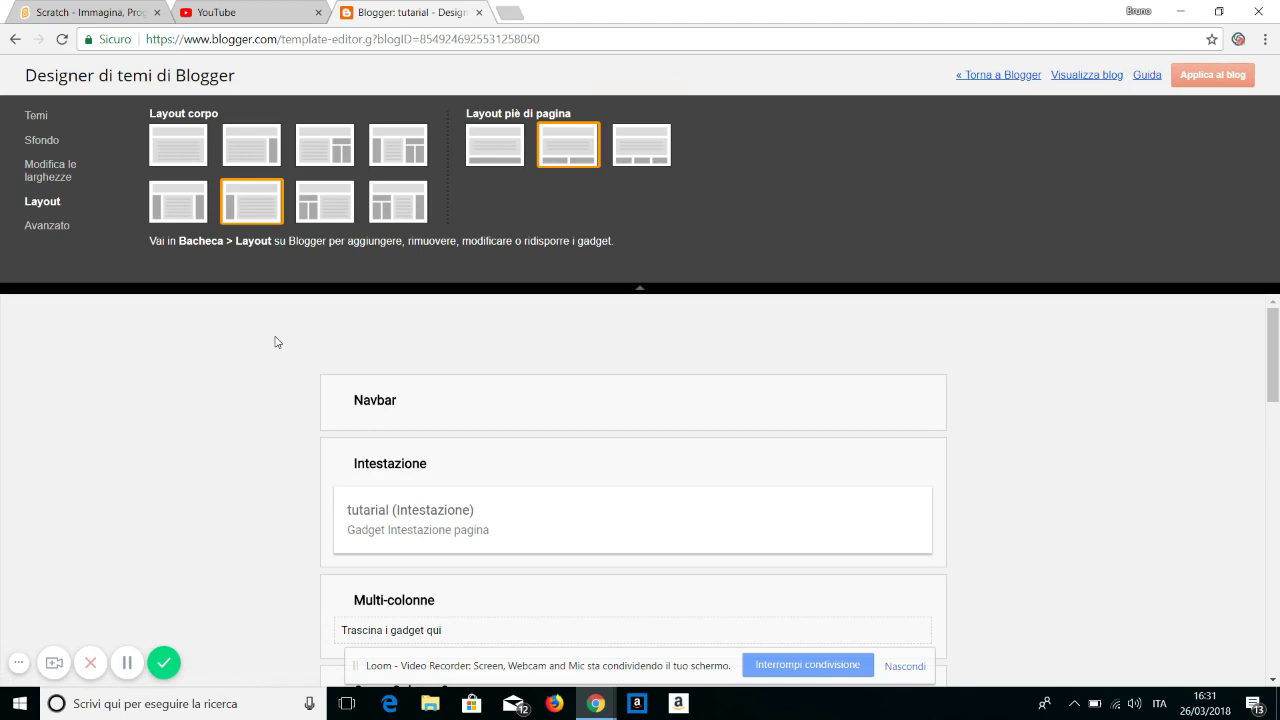
# - Open the advanced theme settings and examine the blog in the expanded preview
pyautogui.click(46, 227)
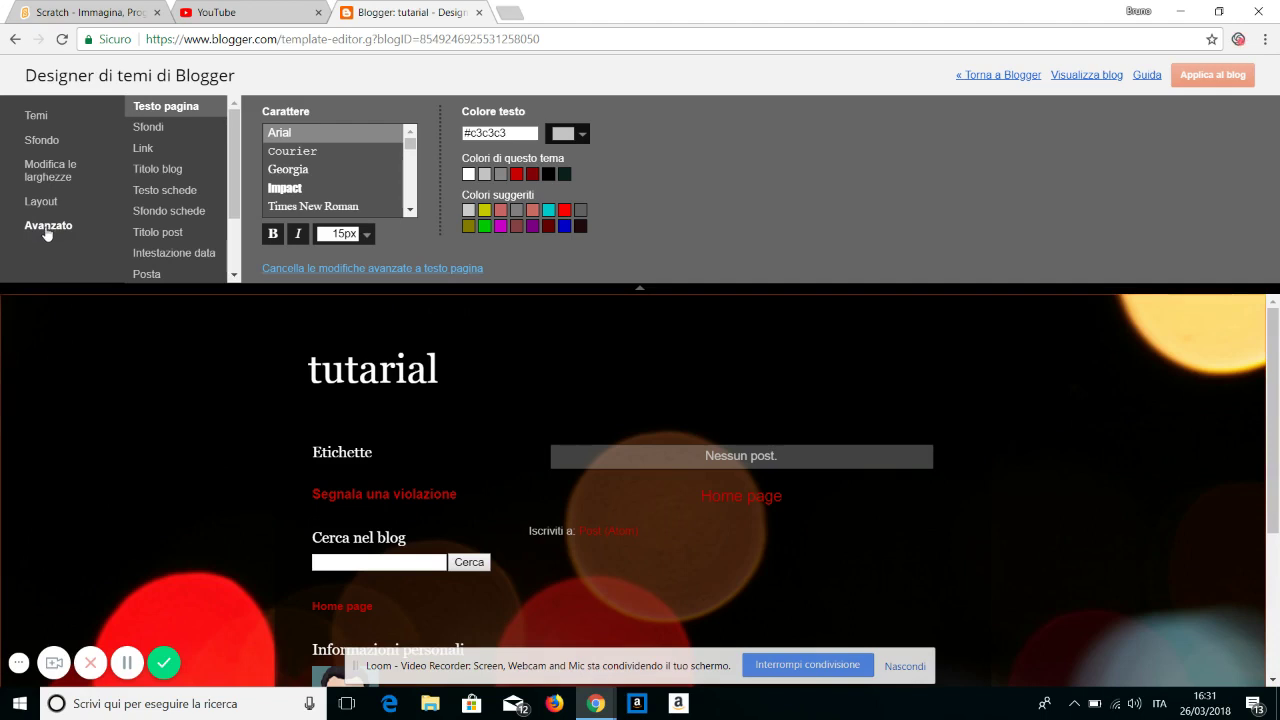
pyautogui.moveTo(1276, 350)
pyautogui.mouseDown()
pyautogui.moveTo(1276, 405)
pyautogui.moveTo(1276, 350)
pyautogui.mouseUp()
pyautogui.moveTo(1276, 362)
pyautogui.mouseDown()
pyautogui.moveTo(1277, 527)
pyautogui.moveTo(1277, 340)
pyautogui.mouseUp()
pyautogui.click(638, 292)
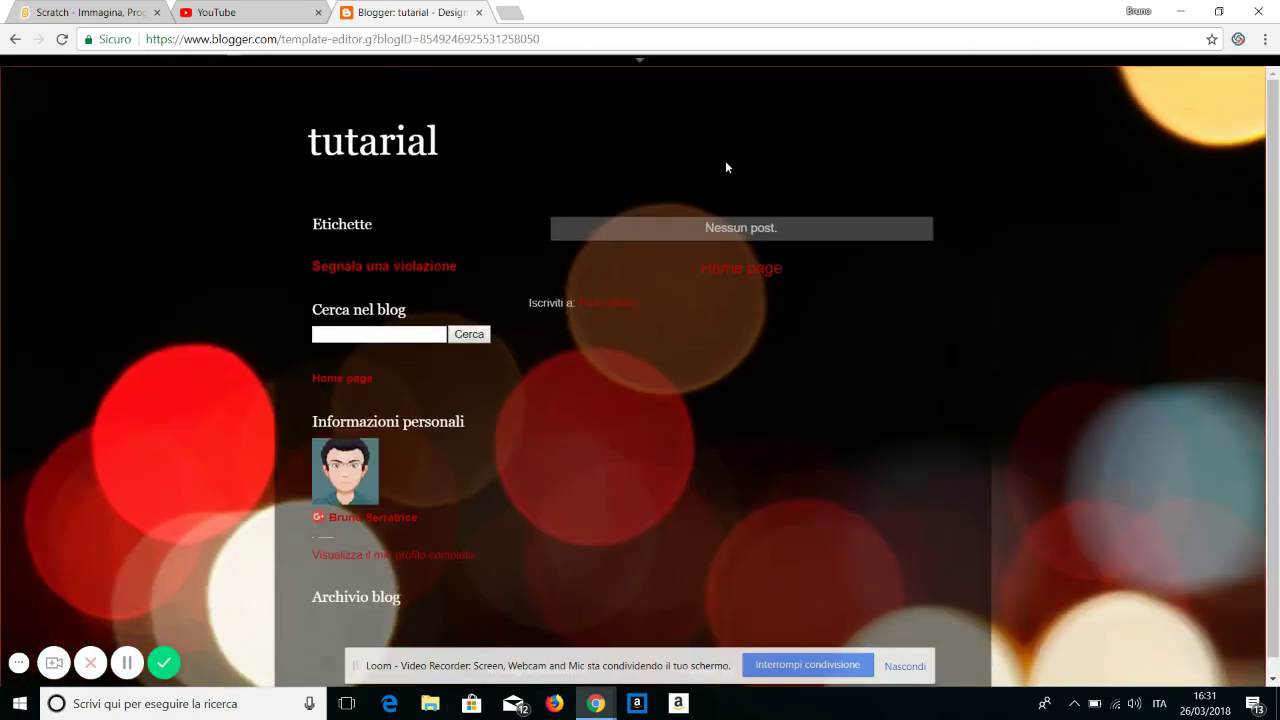